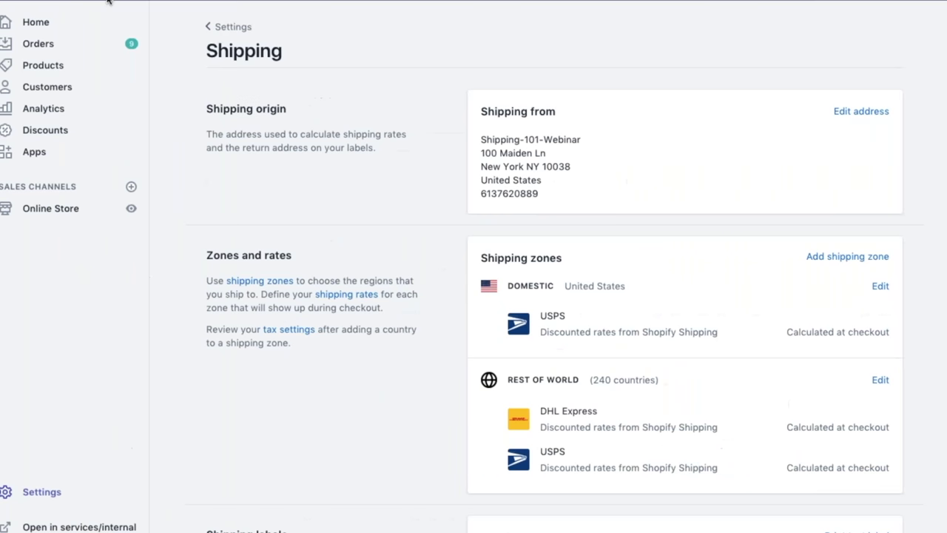
Go from the store home to the Shipping settings and open the Domestic shipping zone for editing
left_click(36, 22)
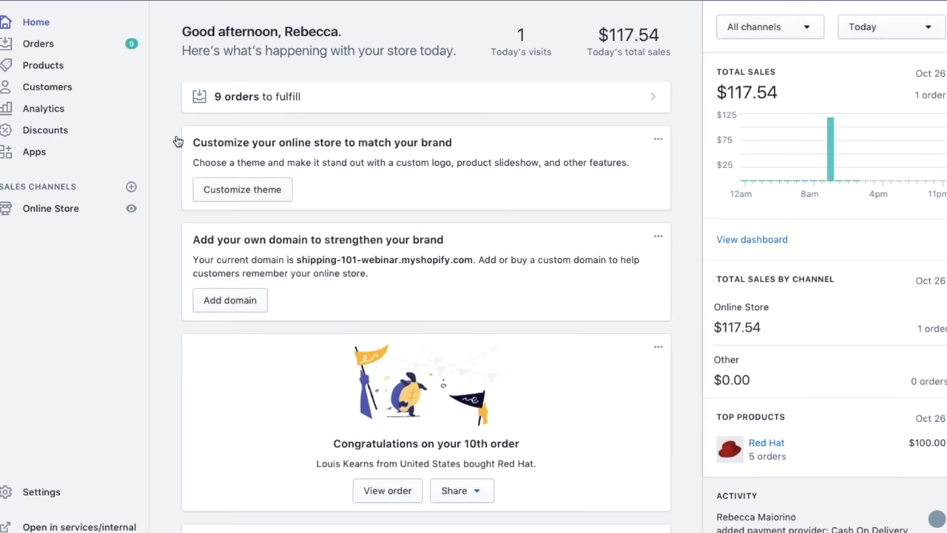
scroll(178, 141, "down", 3)
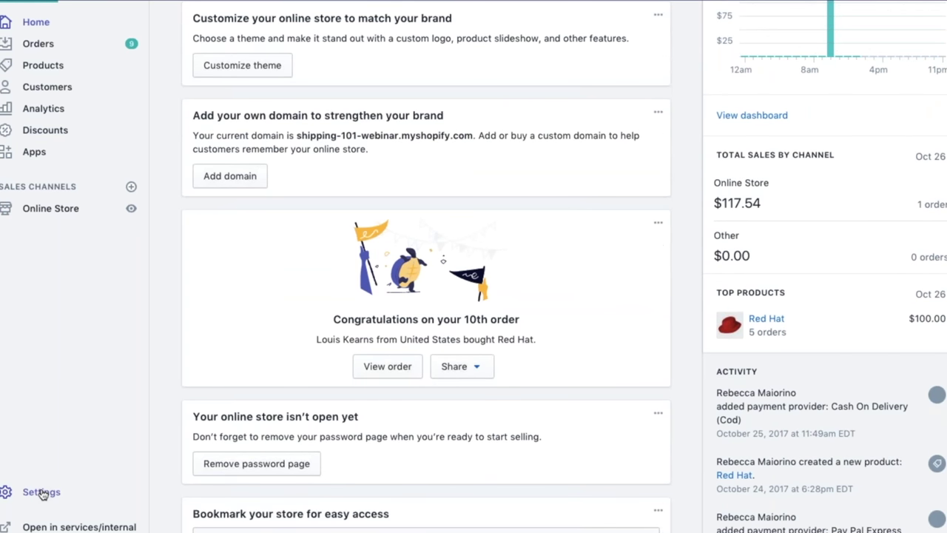
left_click(41, 492)
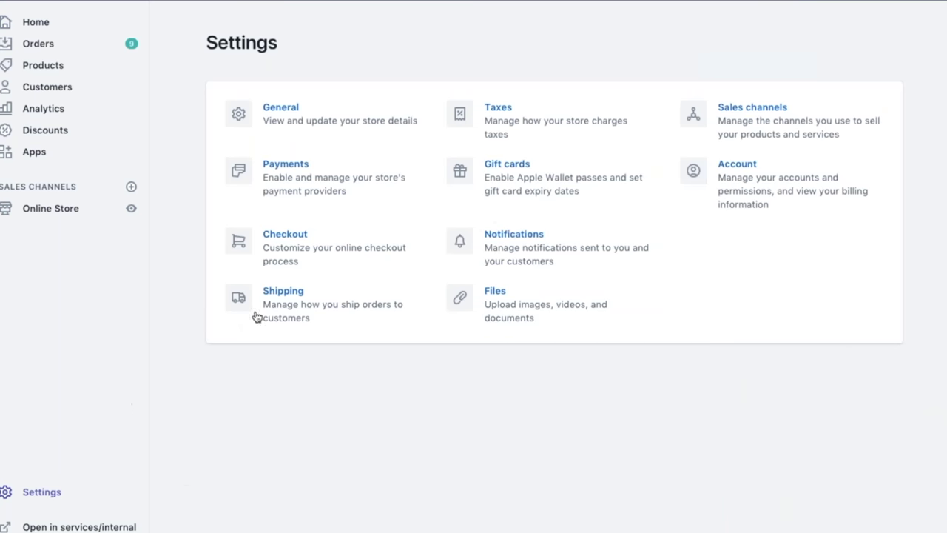
left_click(280, 309)
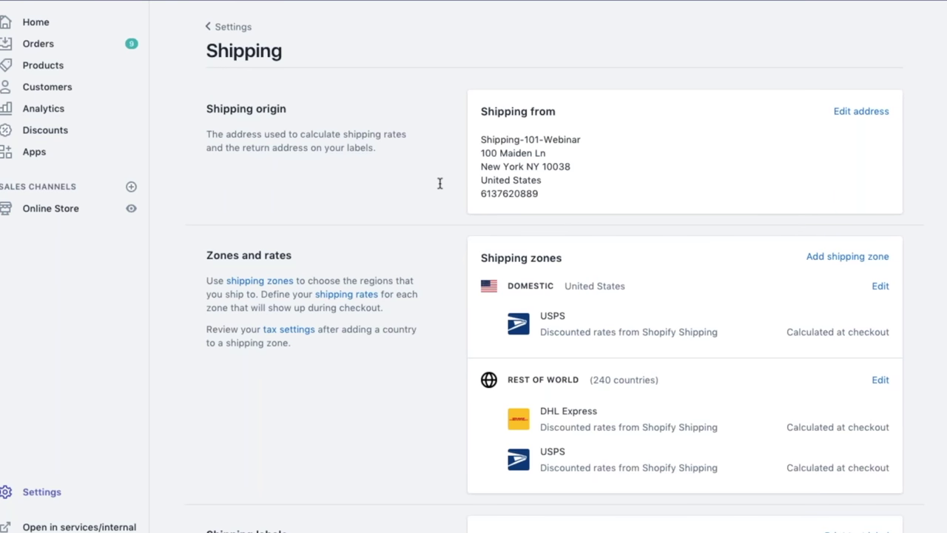
scroll(440, 183, "down", 5)
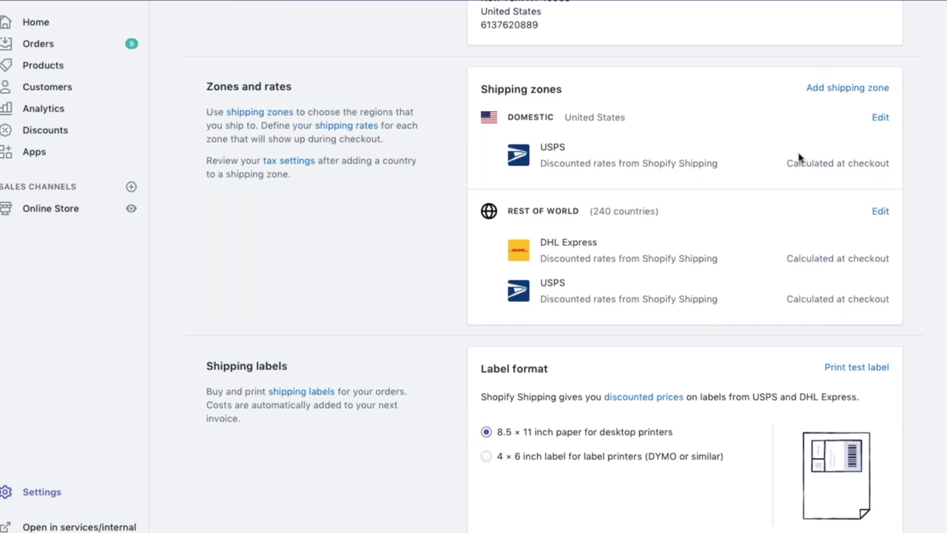
left_click(880, 118)
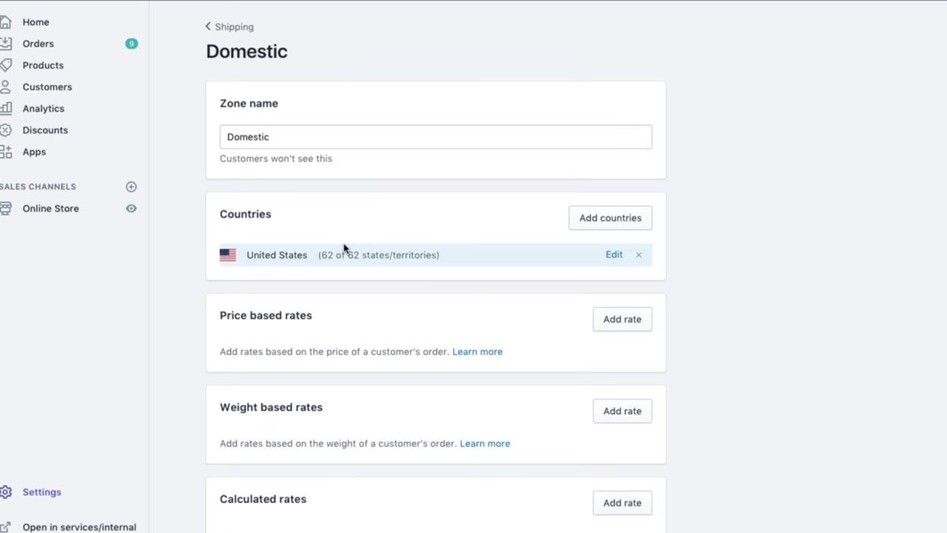
Exclude Alabama from the Domestic zone's United States states/territories, include it again, and close the list
left_click(615, 256)
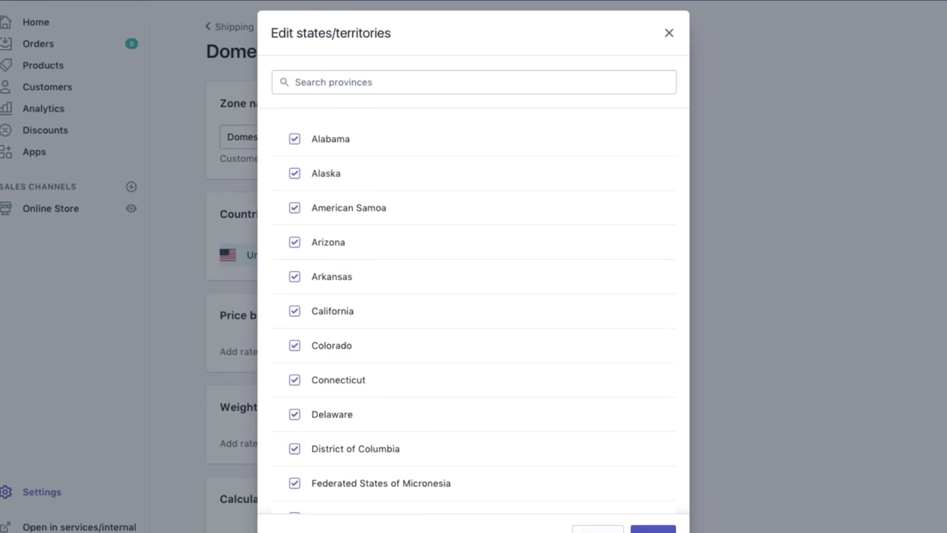
left_click(295, 140)
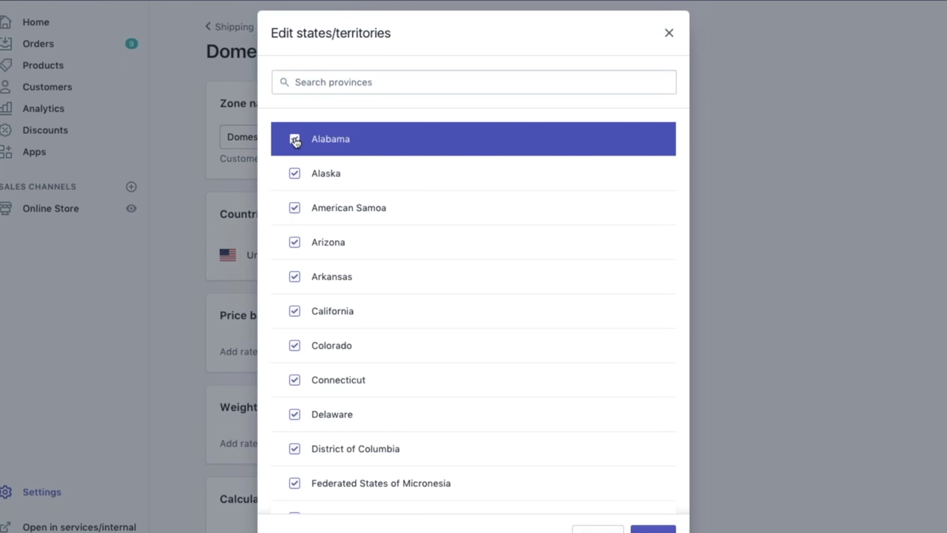
left_click(295, 140)
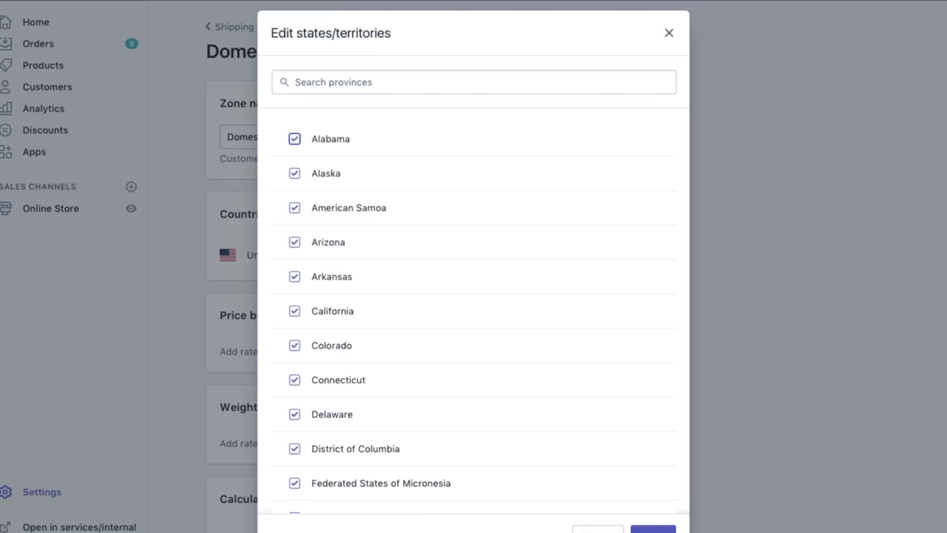
left_click(670, 35)
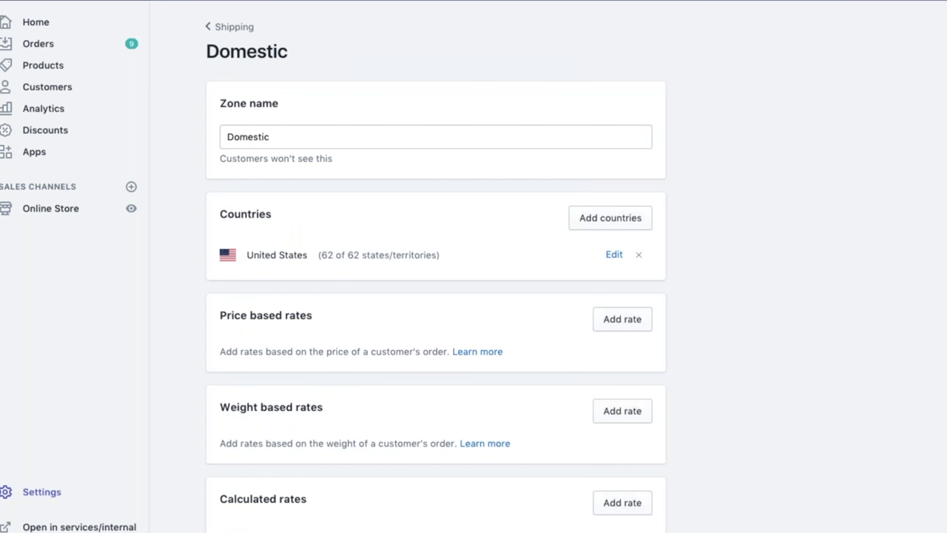
Start a price based rate for the Domestic zone named "Free Shipping" with a minimum order price of $100
scroll(617, 102, "down", 3)
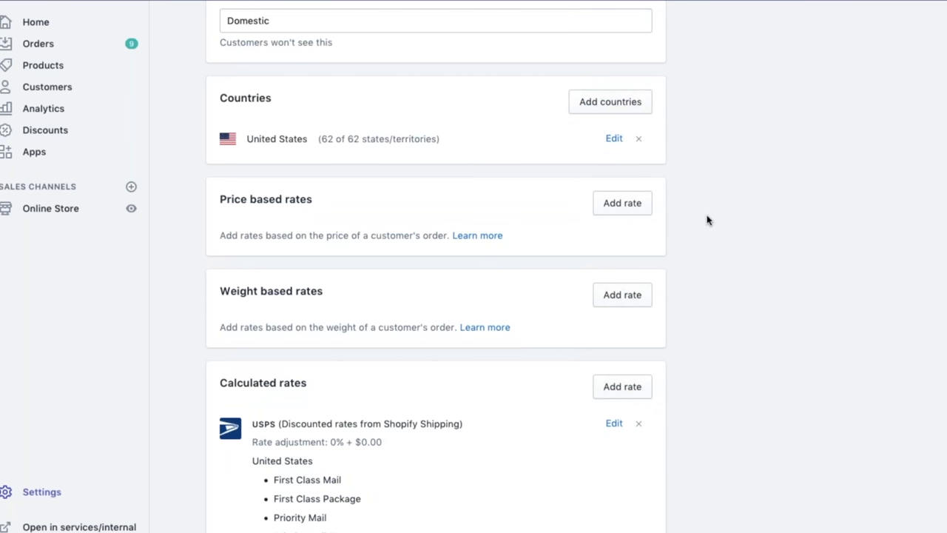
left_click(620, 210)
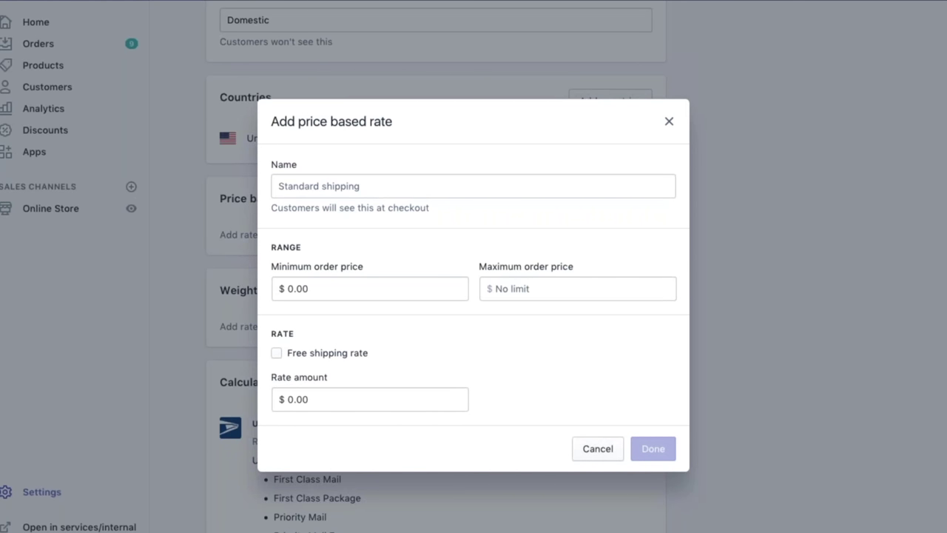
left_click(420, 188)
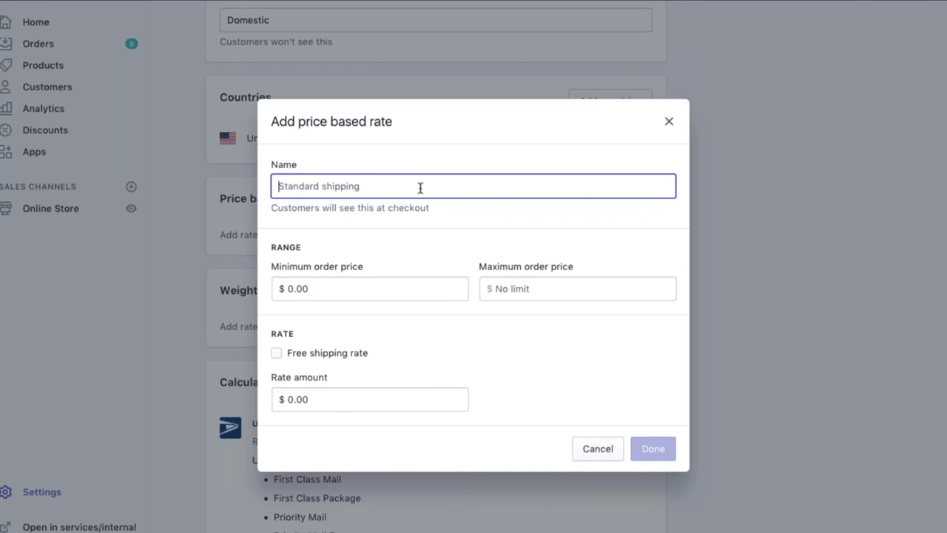
type("Free Shipping")
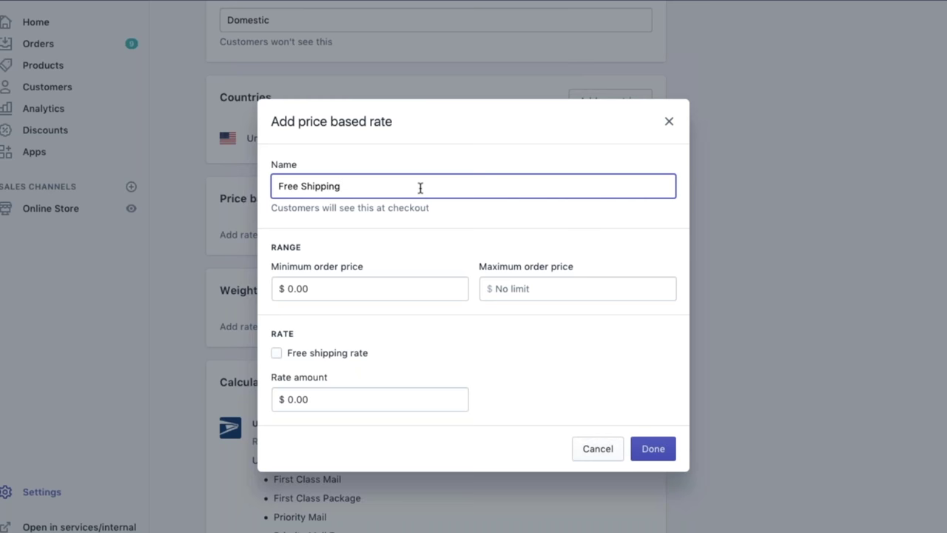
key("Tab")
key("BackSpace")
key("BackSpace")
key("BackSpace")
key("BackSpace")
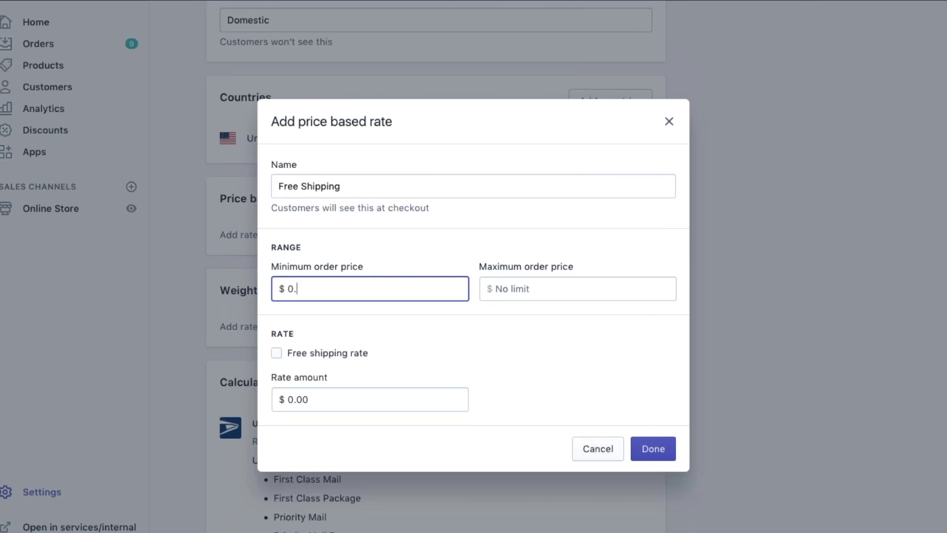
type("100")
Make the price based rate a free shipping rate with no maximum order price, and add it to the zone
key("Tab")
left_click(535, 298)
left_click(515, 341)
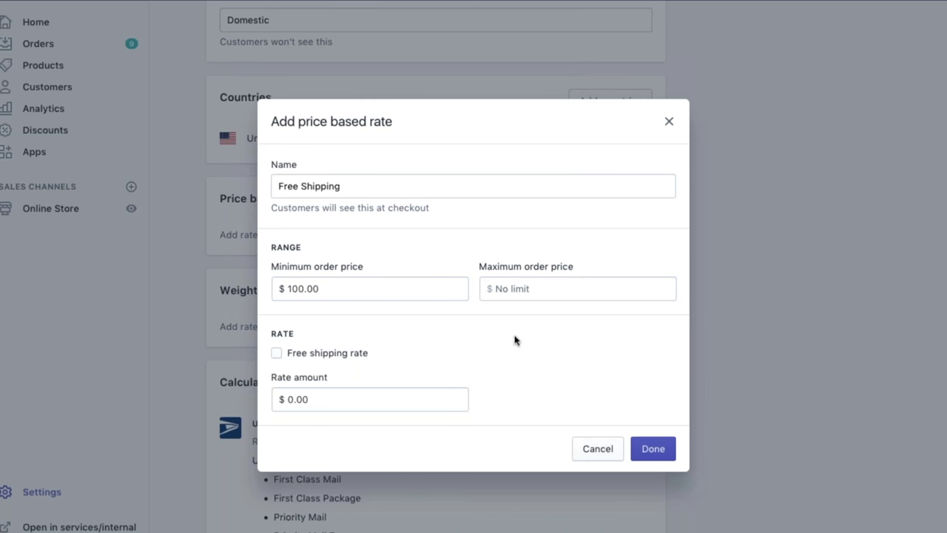
left_click(277, 353)
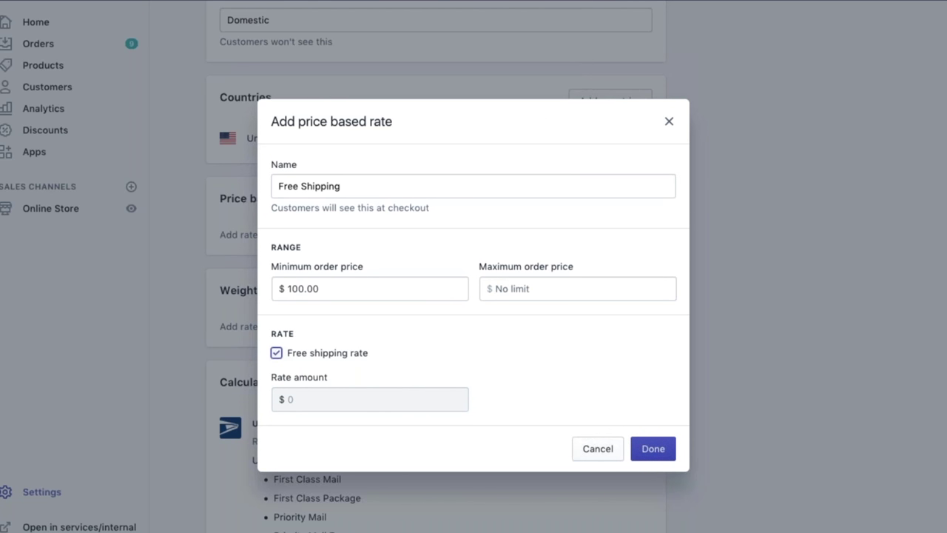
left_click(644, 450)
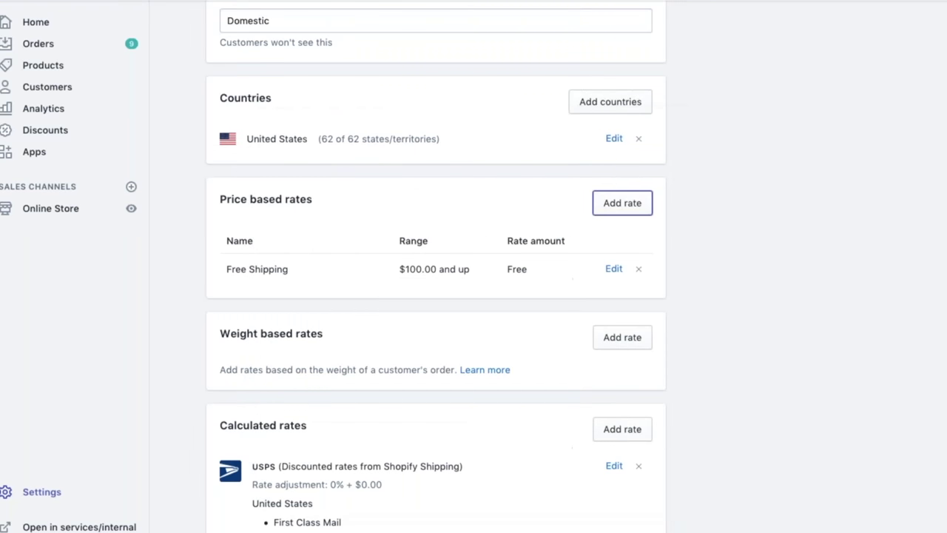
Open the USPS calculated rate for editing, and switch First Class Mail and First Class Package off and back on
scroll(784, 212, "down", 3)
scroll(785, 213, "down", 1)
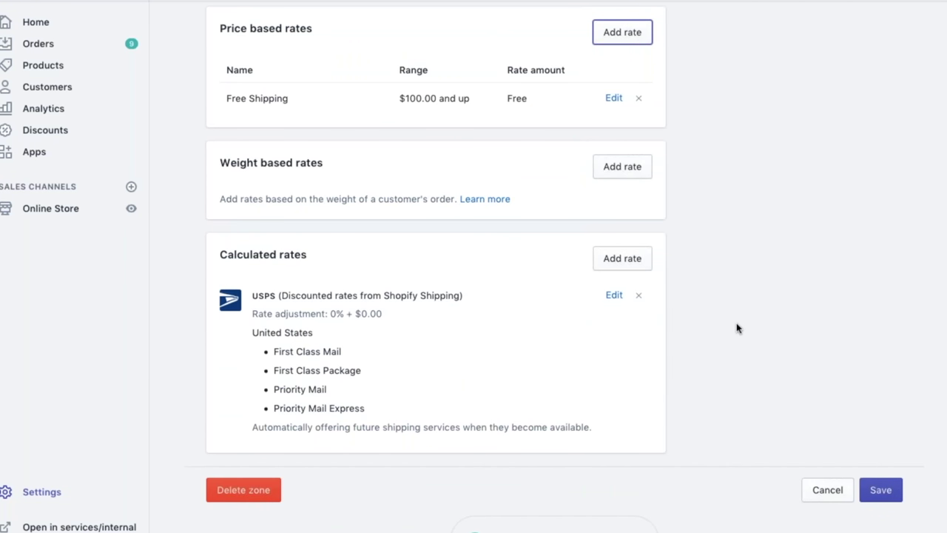
left_click(615, 297)
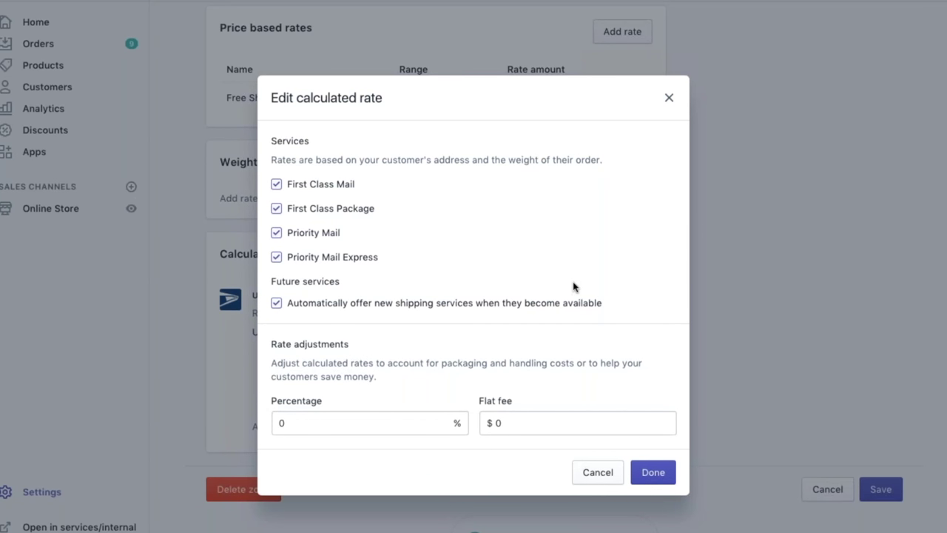
left_click(278, 185)
left_click(276, 208)
left_click(276, 208)
left_click(276, 184)
Set the percentage rate adjustment of the USPS calculated rate to 3%
left_click(446, 420)
left_click(446, 419)
left_click(445, 420)
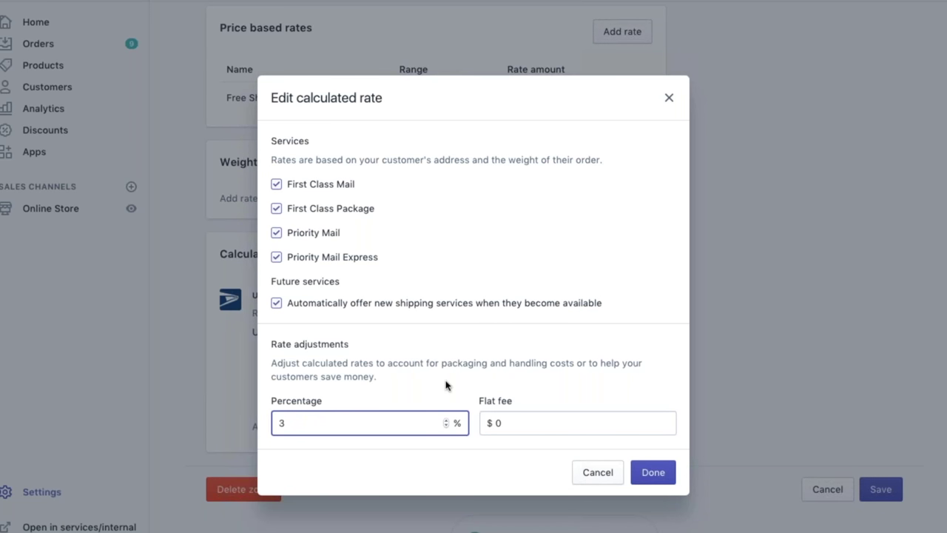
Return the percentage rate adjustment to 0%, leave the flat fee at $0, and confirm the USPS calculated rate
key("Down")
key("Down")
key("Down")
key("Down")
key("Down")
left_click(447, 420)
left_click(446, 420)
left_click(503, 422)
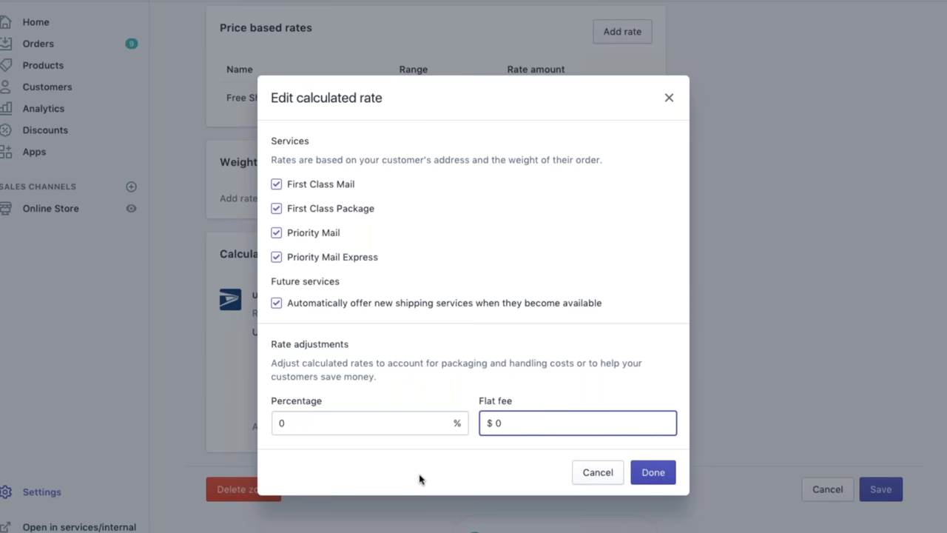
left_click(655, 477)
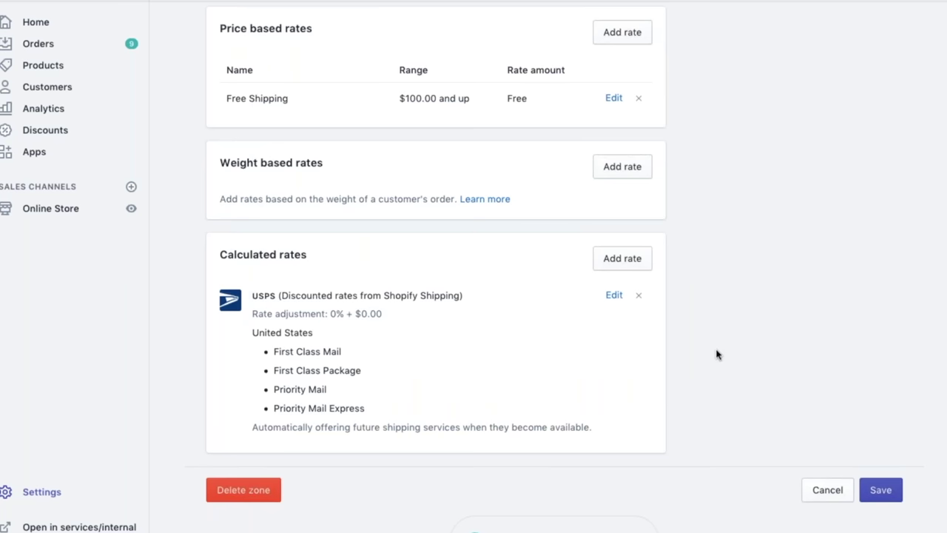
Review the Domestic zone's rates, save the zone, and return to the Shipping settings
scroll(716, 355, "up", 4)
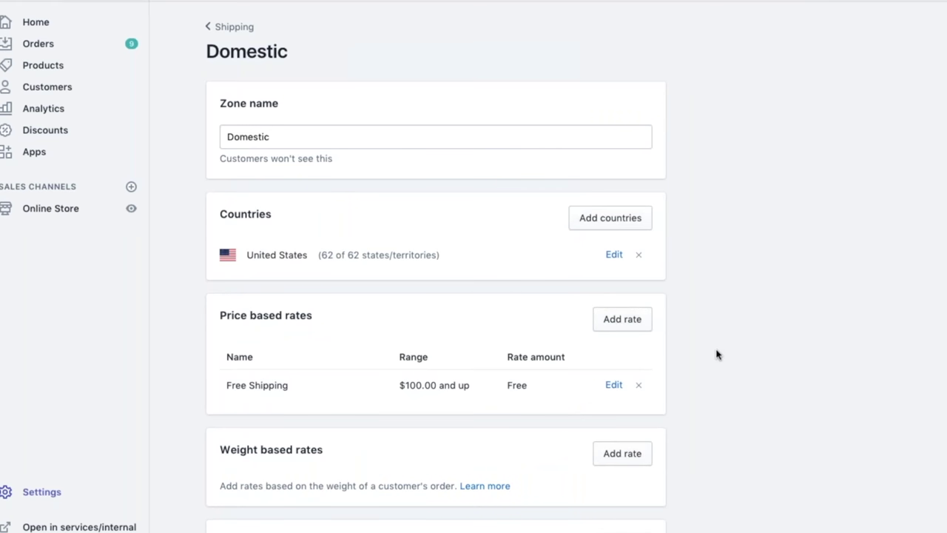
scroll(716, 355, "down", 2)
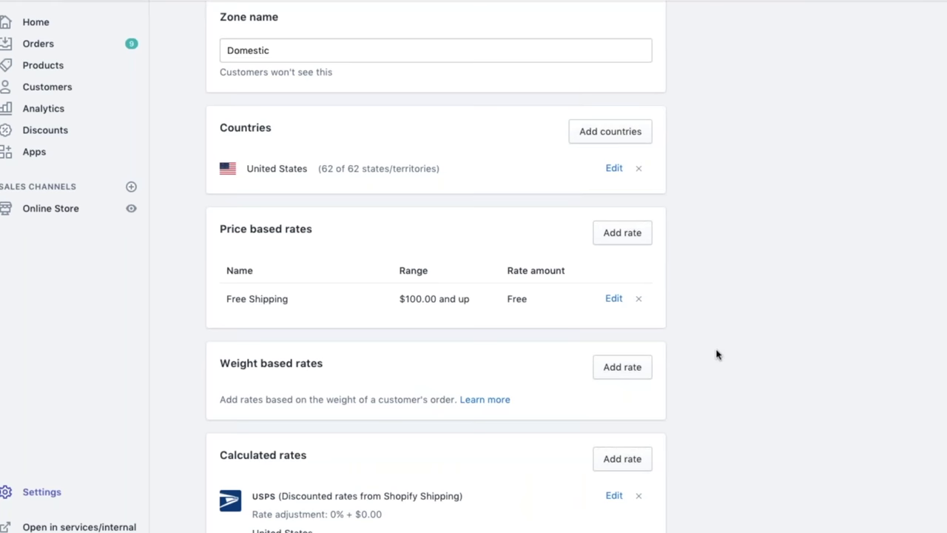
scroll(716, 354, "down", 3)
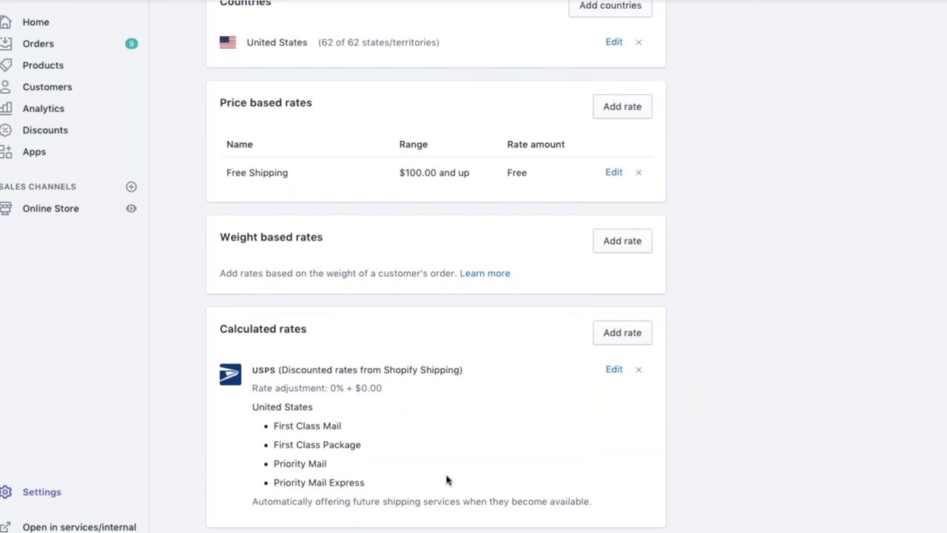
scroll(446, 481, "down", 2)
left_click(888, 481)
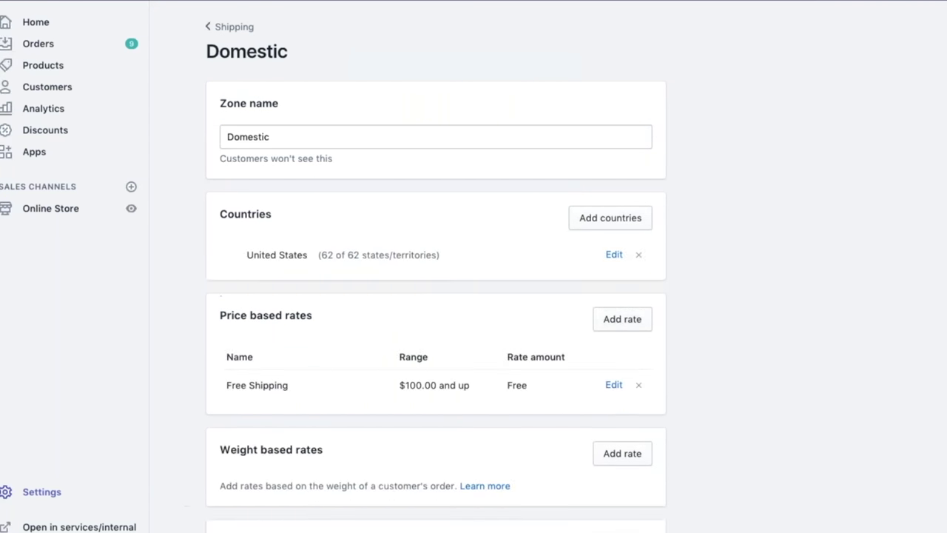
left_click(235, 30)
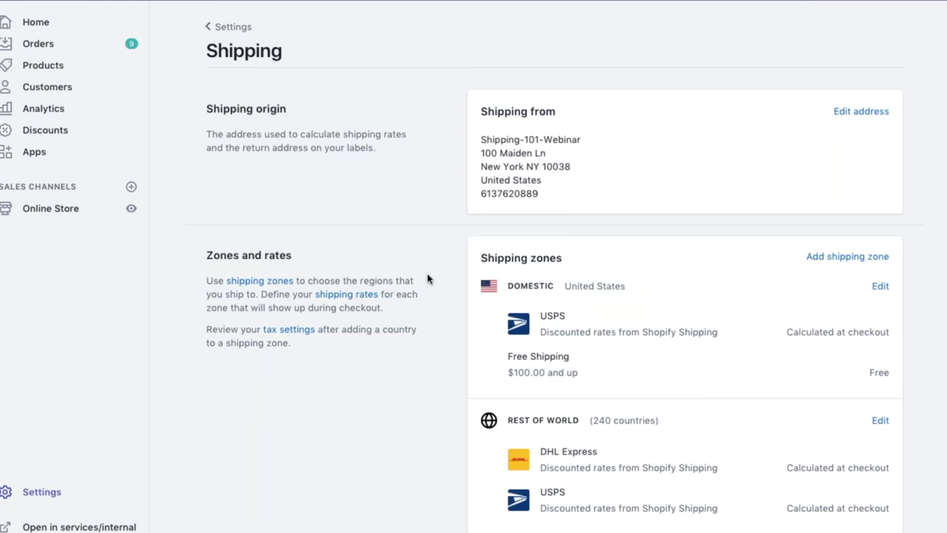
Open the Rest of world shipping zone, and expand its list of included countries to view it before collapsing it
scroll(427, 278, "down", 2)
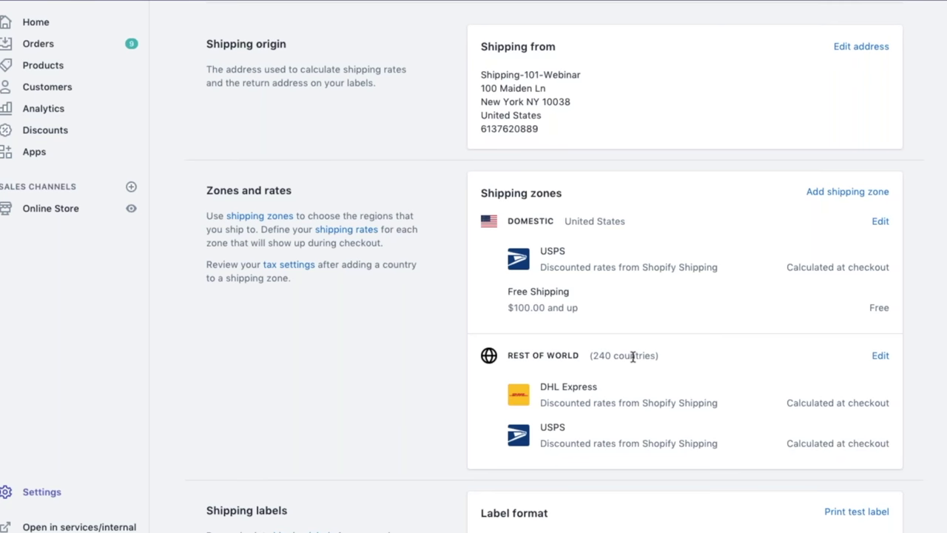
left_click(881, 356)
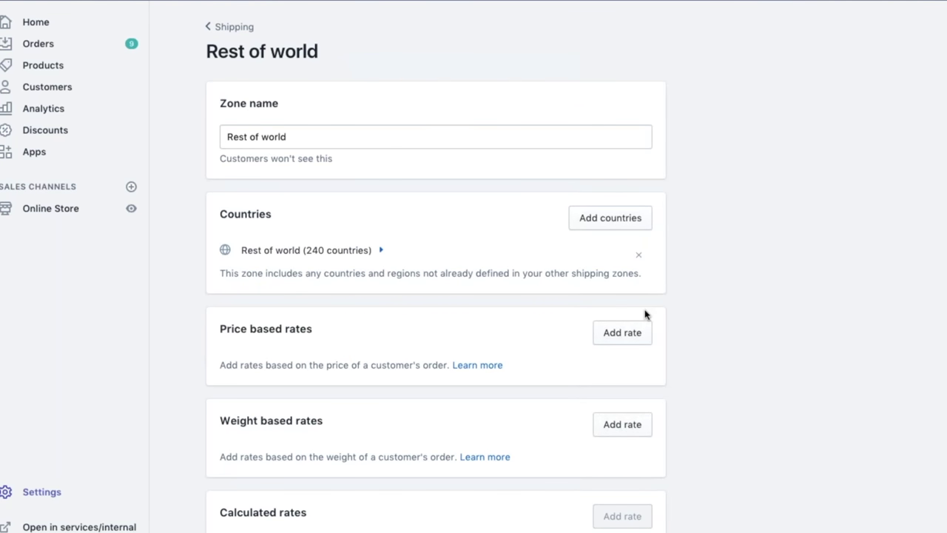
left_click(380, 250)
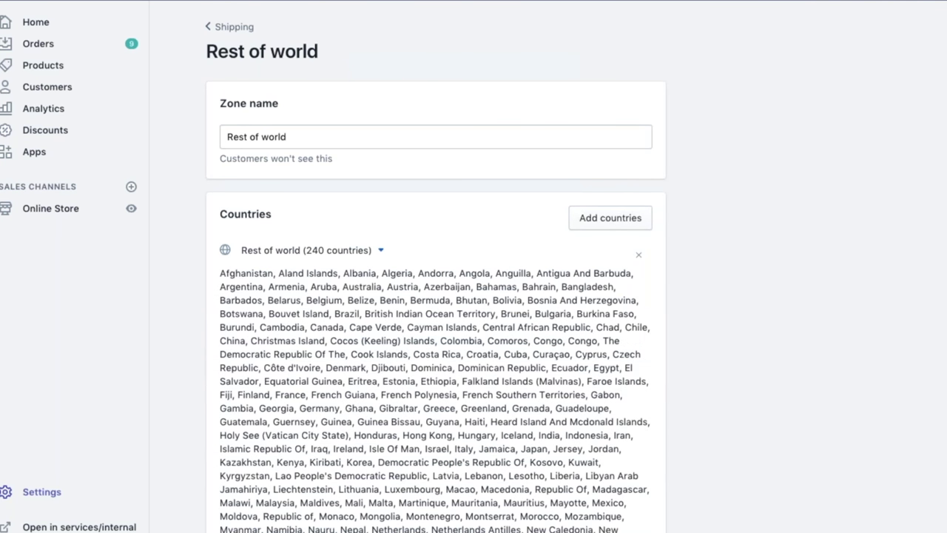
left_click(381, 250)
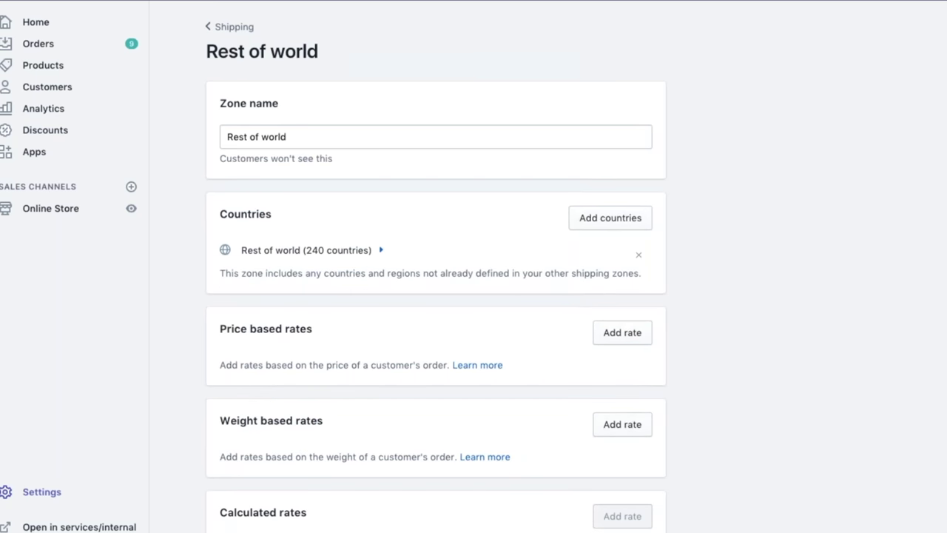
Browse the countries available to add to the Rest of world zone, and close the list with only Rest of world selected
left_click(590, 222)
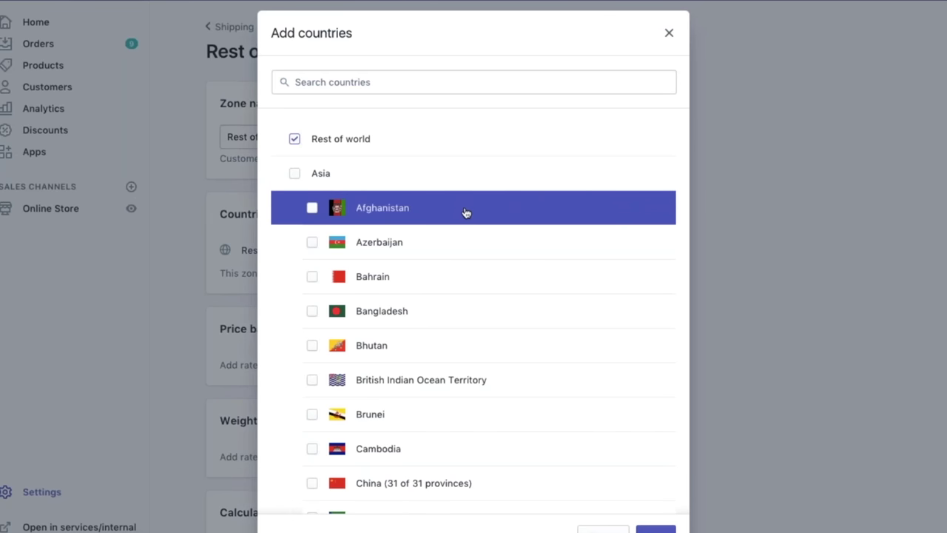
scroll(459, 209, "down", 1)
scroll(452, 205, "up", 1)
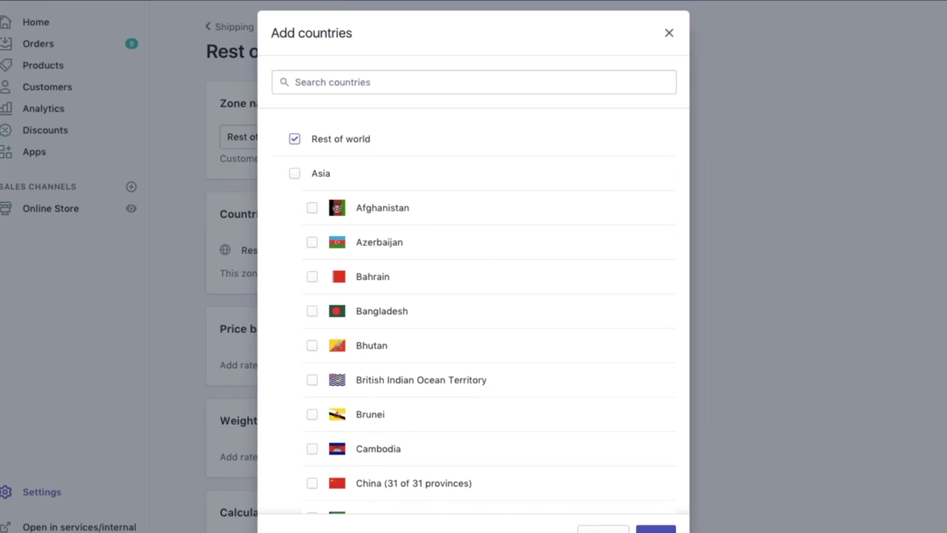
left_click(655, 528)
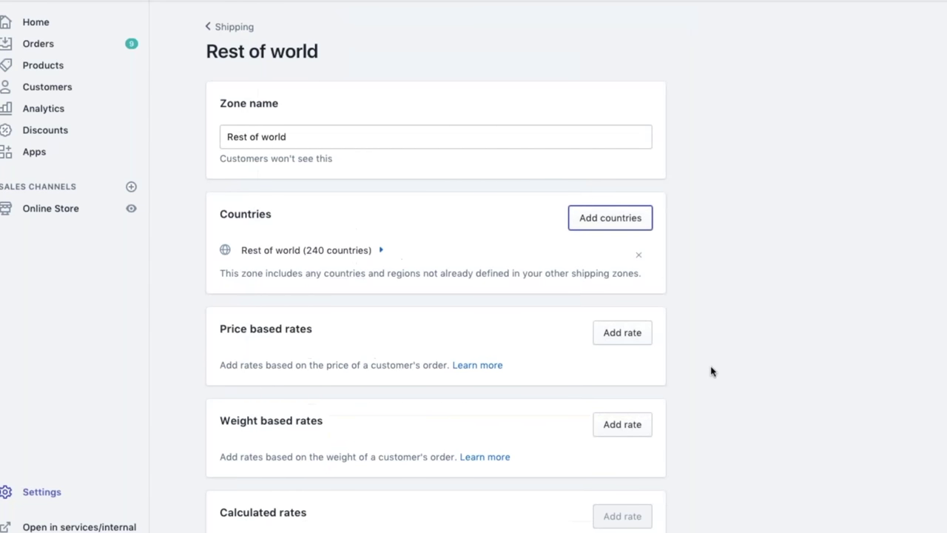
Review the Rest of world zone's price, weight and calculated rates, save the zone, and return to the Shipping settings
scroll(716, 337, "down", 1)
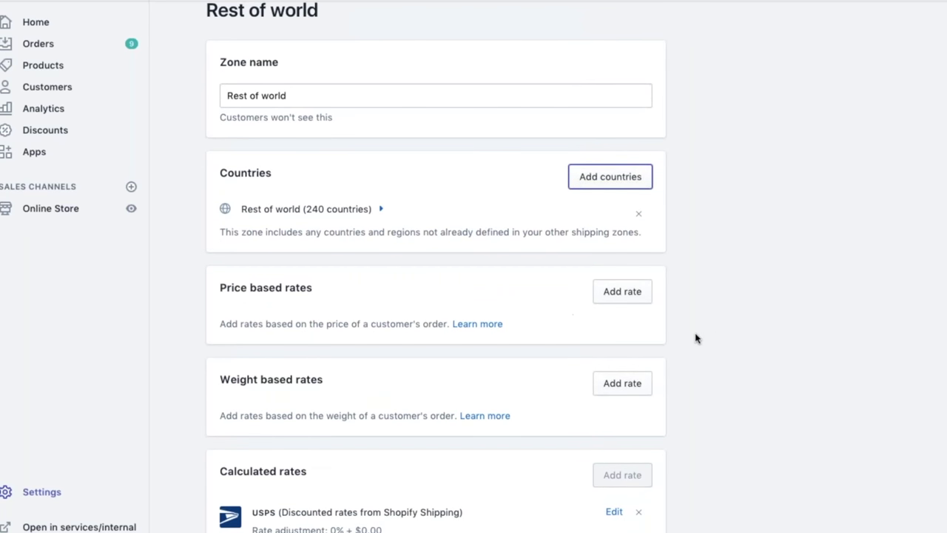
scroll(696, 338, "down", 1)
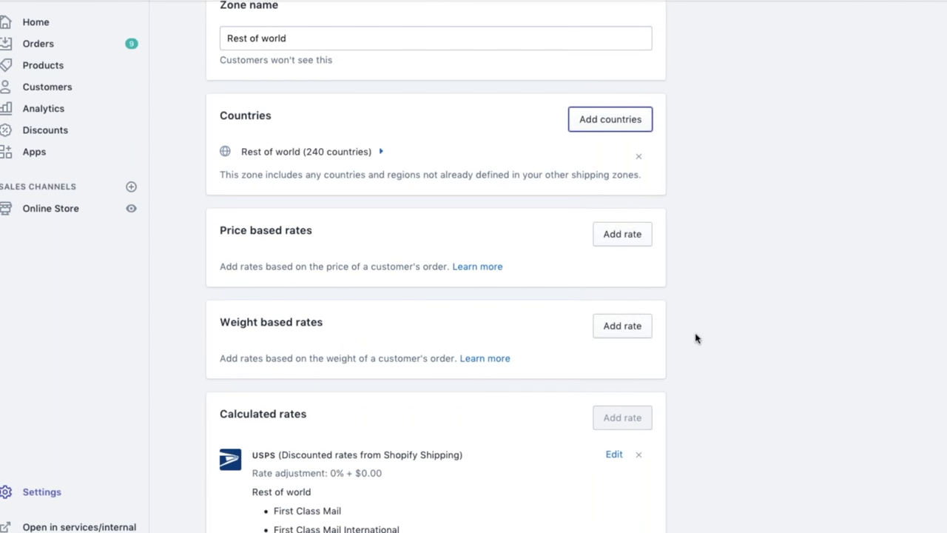
scroll(696, 339, "down", 5)
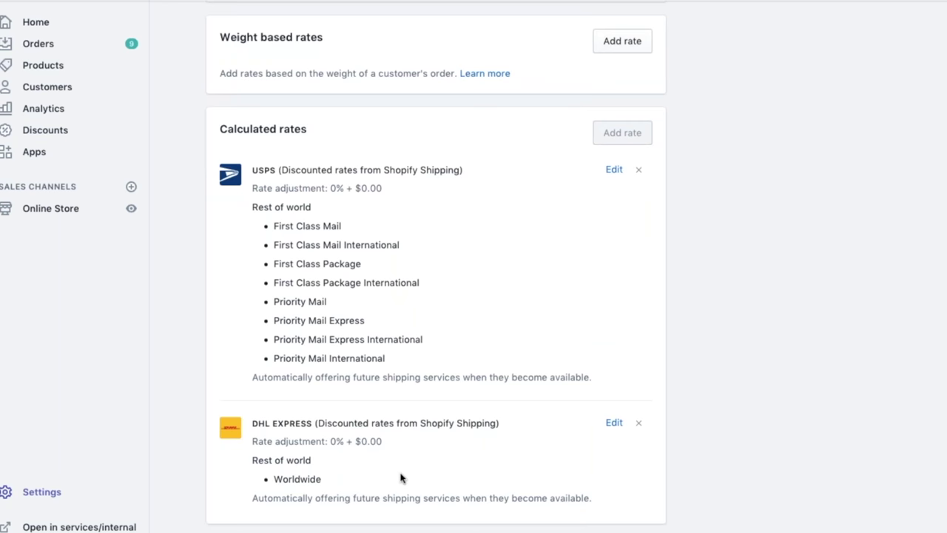
scroll(525, 436, "down", 2)
left_click(880, 496)
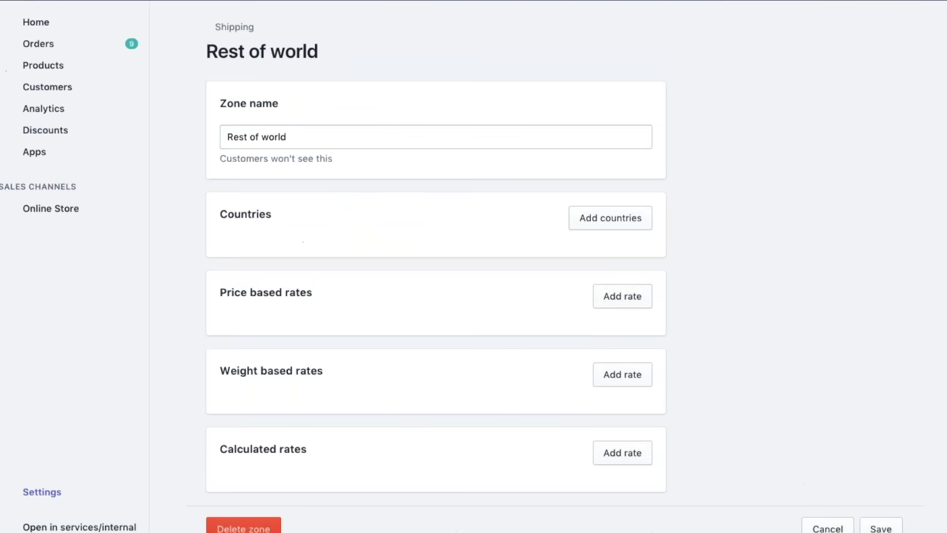
left_click(236, 31)
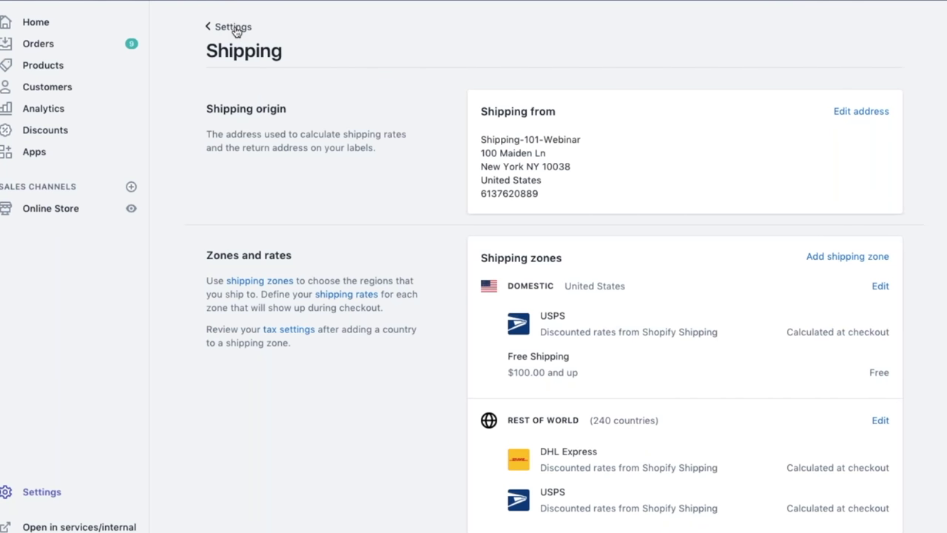
Preview the 4 × 6 inch label format for label printers, and switch back to 8.5 × 11 inch paper
scroll(236, 31, "down", 4)
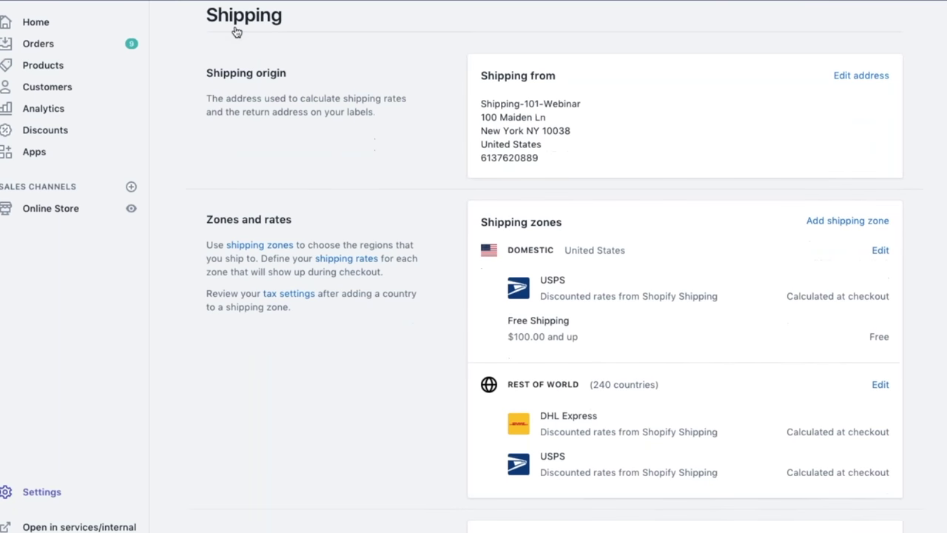
scroll(235, 31, "down", 1)
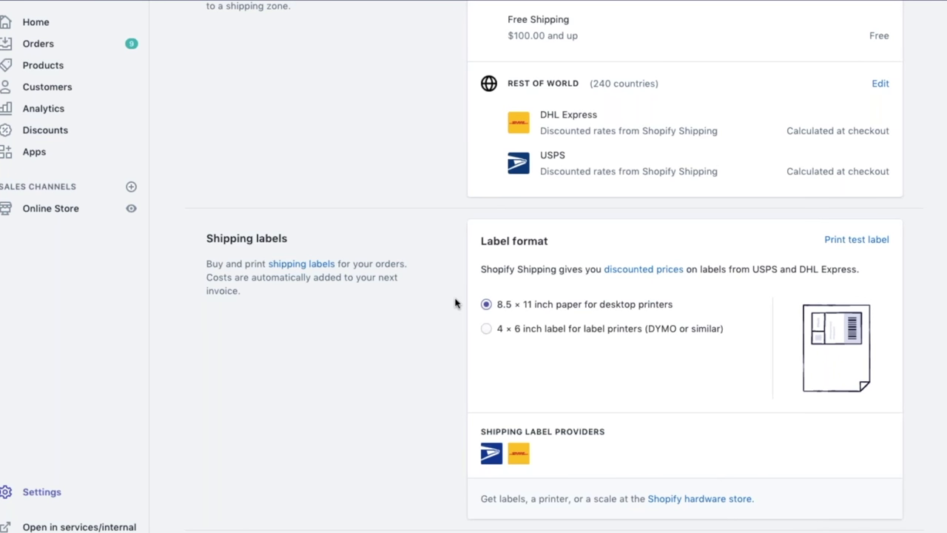
left_click(486, 330)
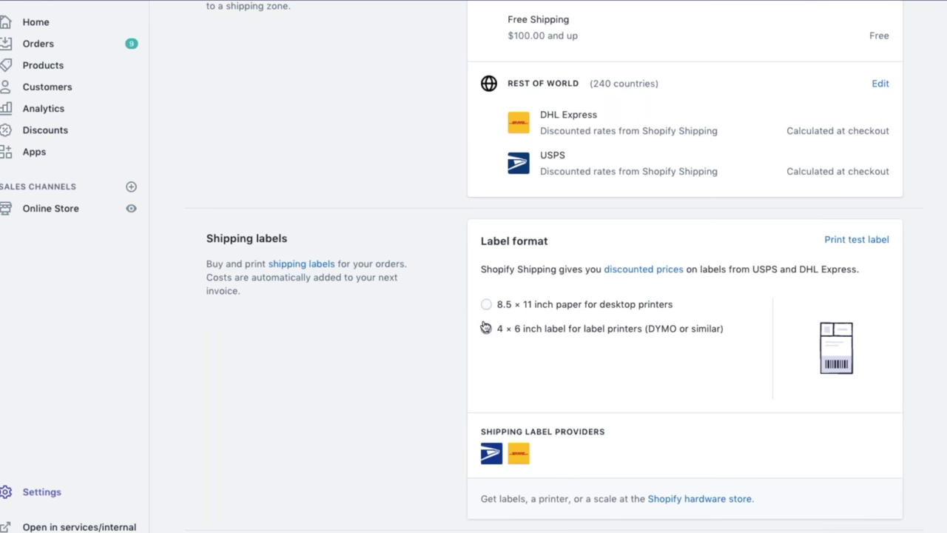
left_click(486, 305)
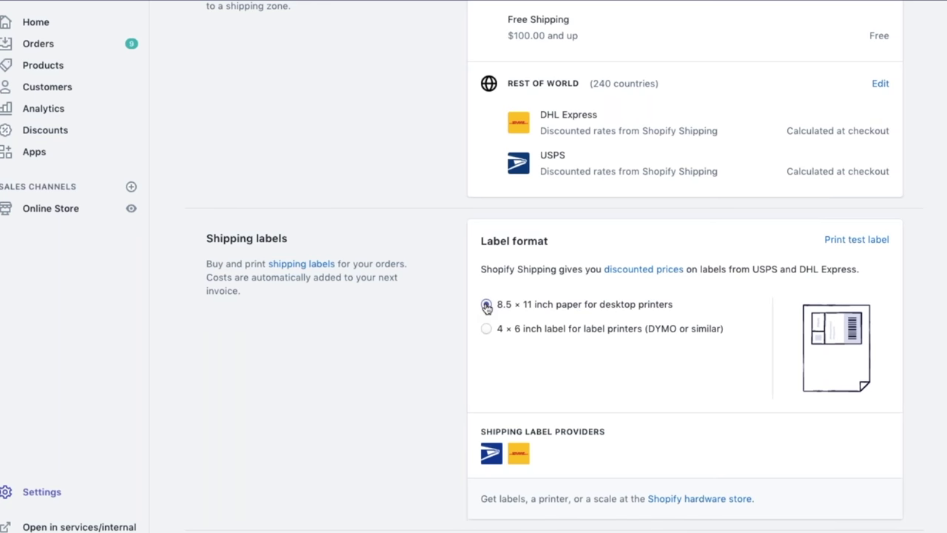
Open the saved Sample box package to view its dimensions and empty weight, and close it without changes
scroll(486, 307, "down", 3)
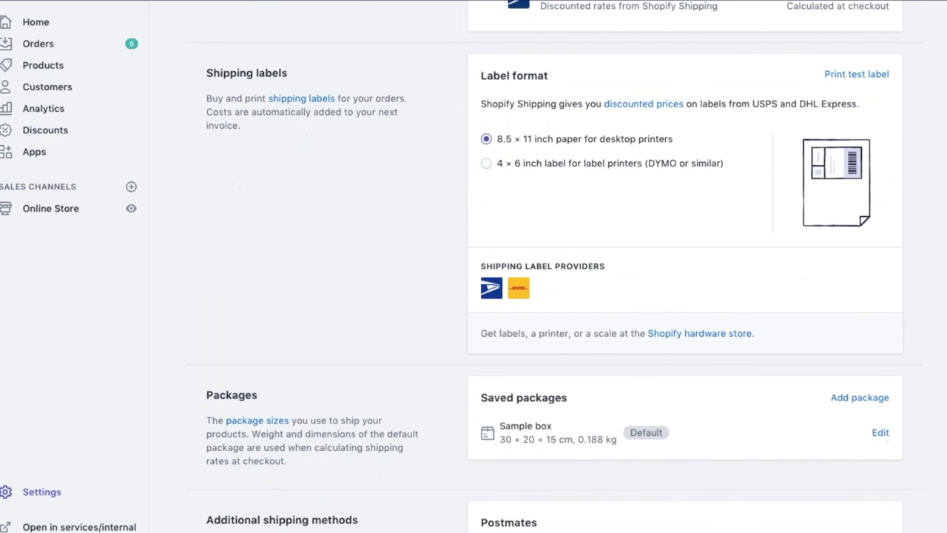
scroll(555, 267, "down", 1)
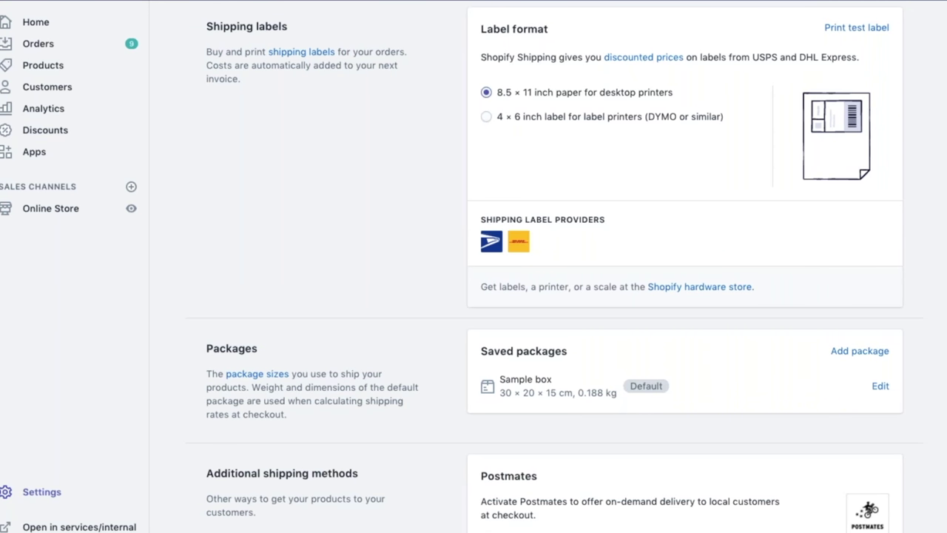
scroll(553, 267, "down", 1)
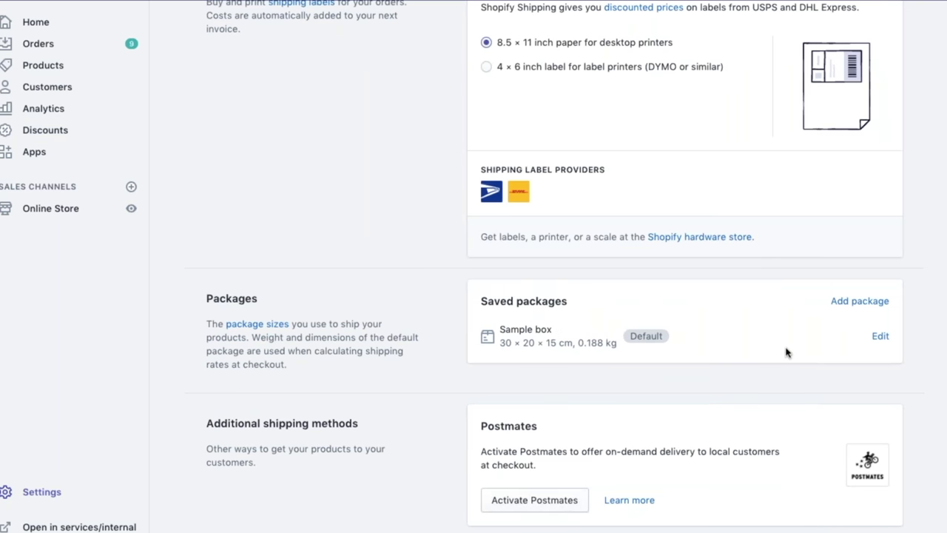
left_click(880, 338)
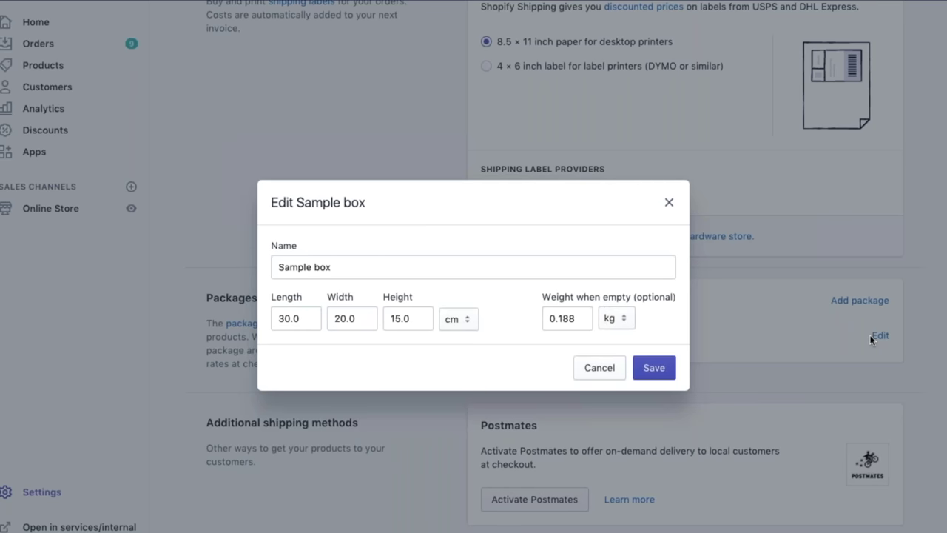
left_click(669, 203)
Start adding a package, compare the Envelope, Soft package and Box types, and view the flat rate packaging options
left_click(844, 300)
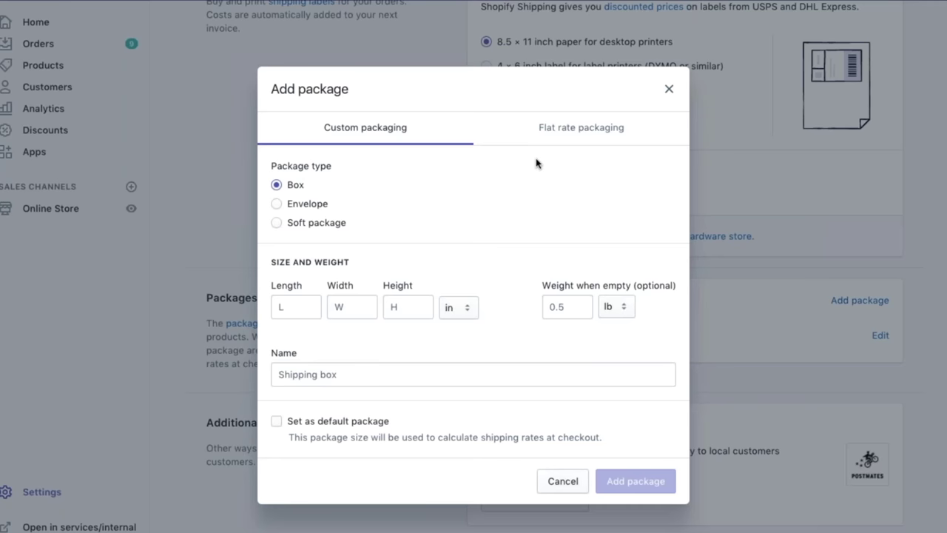
left_click(276, 194)
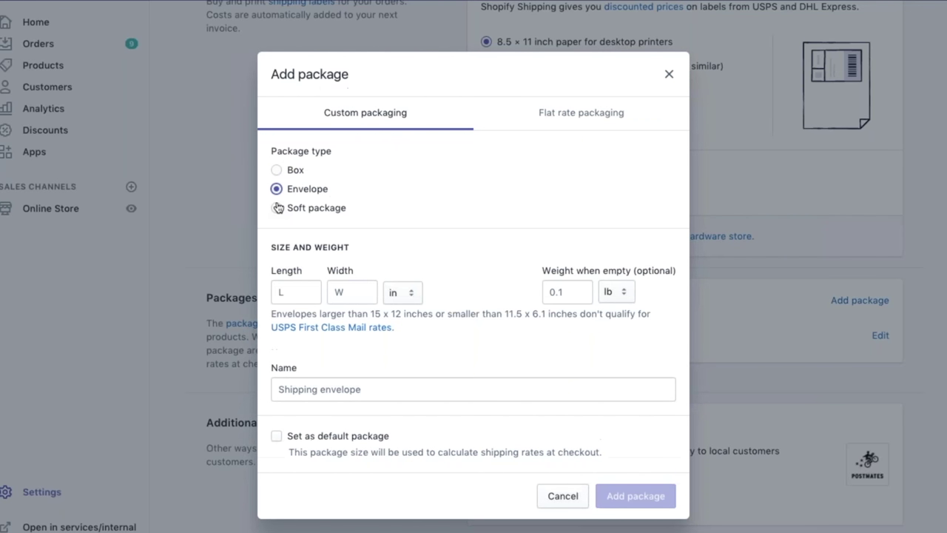
left_click(278, 214)
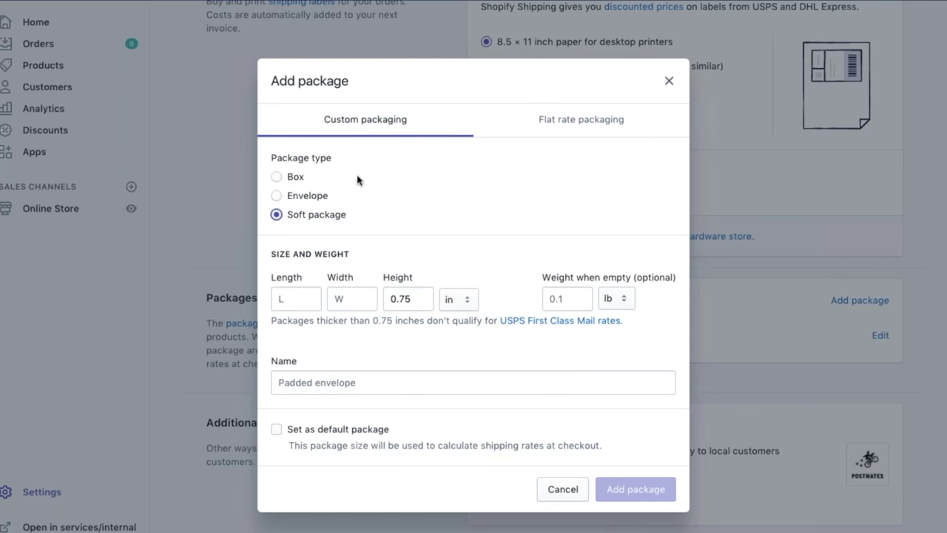
left_click(293, 177)
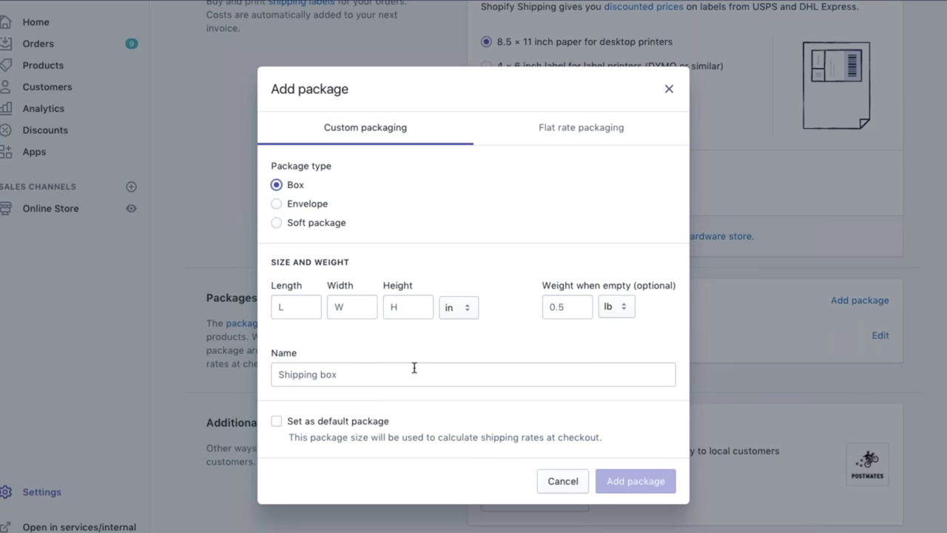
left_click(537, 132)
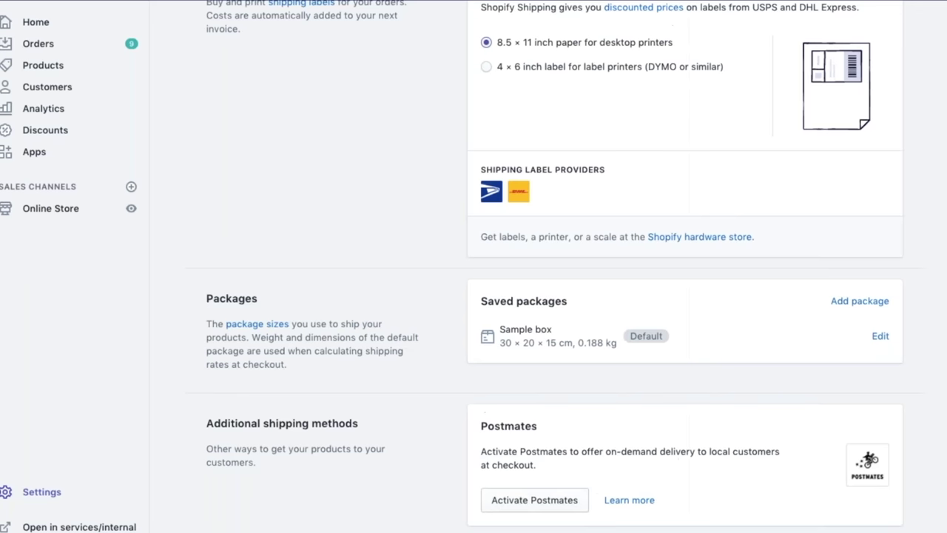
Examine the additional shipping methods offered below the saved packages, including Postmates and UberRUSH
scroll(476, 256, "down", 2)
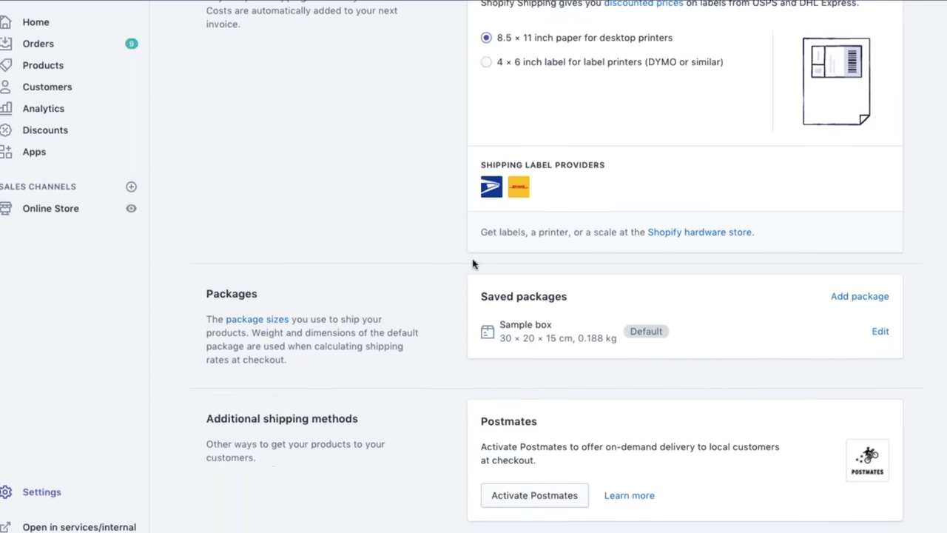
scroll(473, 263, "down", 2)
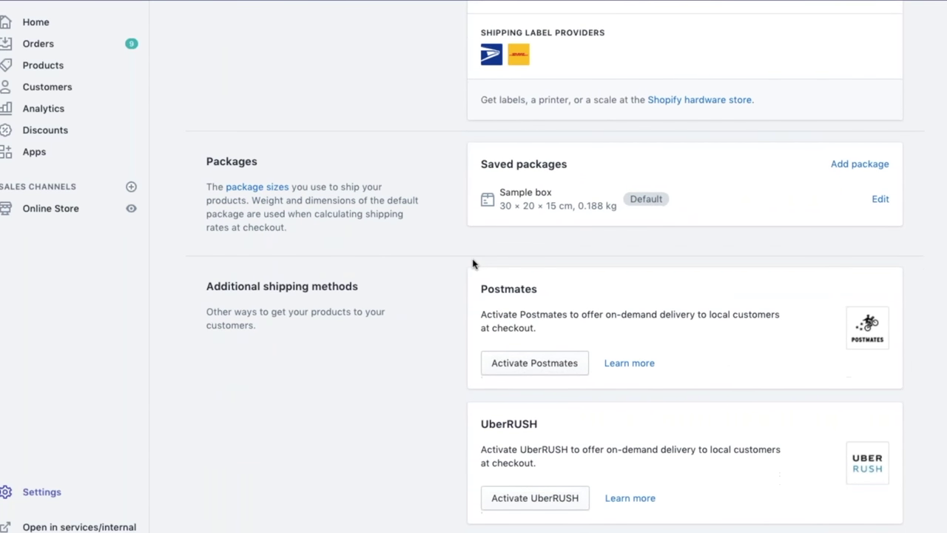
scroll(474, 264, "down", 1)
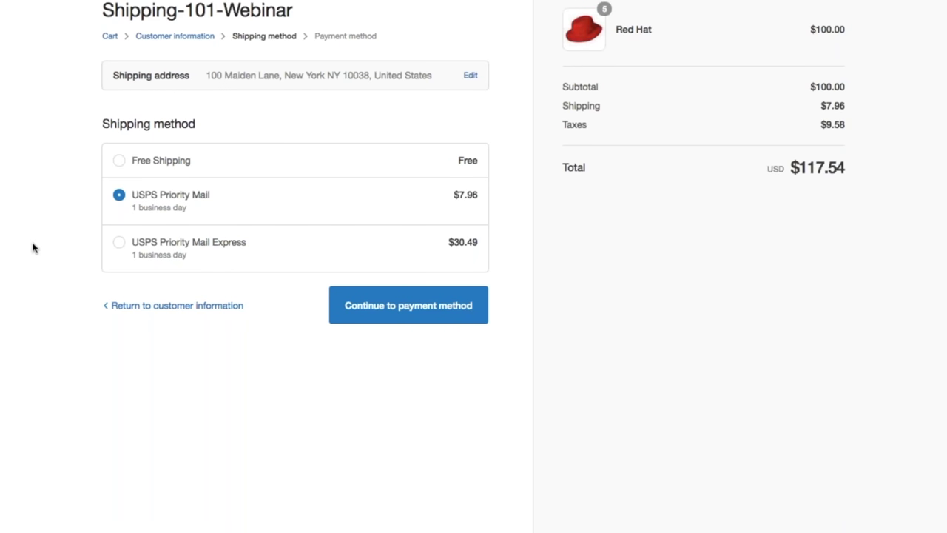
Compare the Free Shipping, USPS Priority Mail and USPS Priority Mail Express methods at checkout, and leave USPS Priority Mail selected
left_click(119, 162)
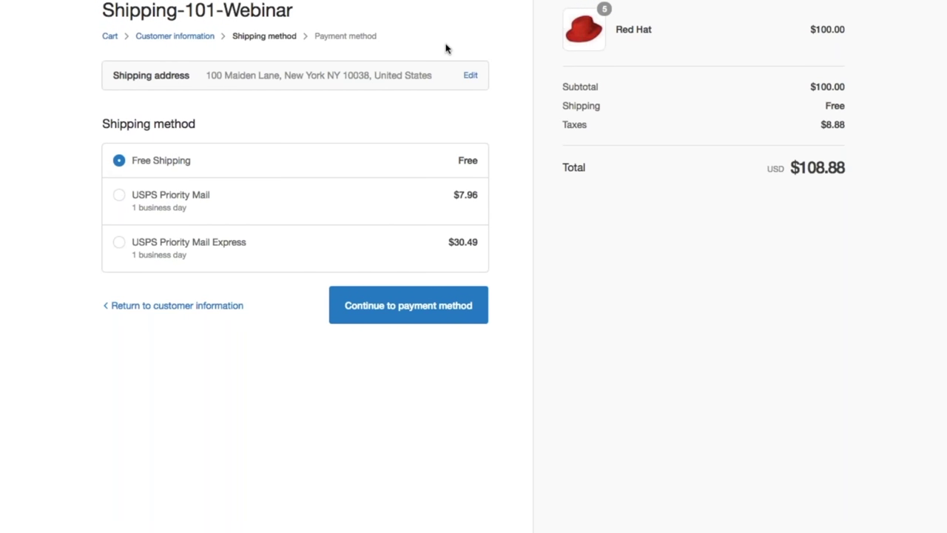
left_click(119, 197)
left_click(119, 243)
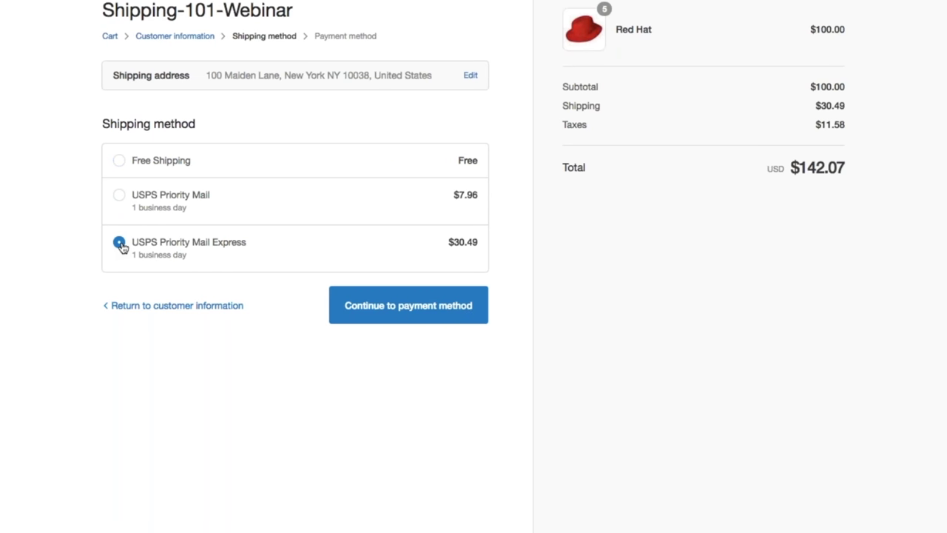
left_click(121, 197)
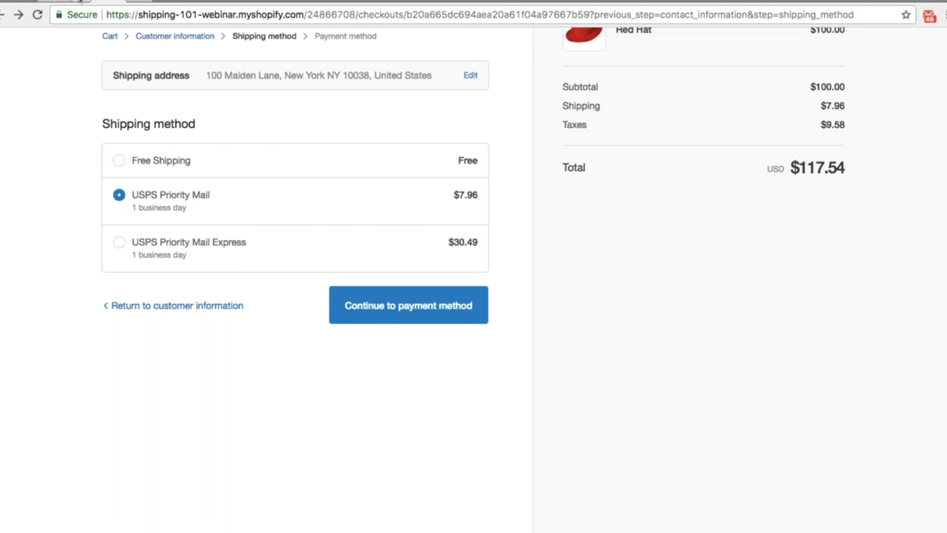
Return to the Shopify admin and open the most recent unfulfilled order from the list of all orders
left_click(83, 1)
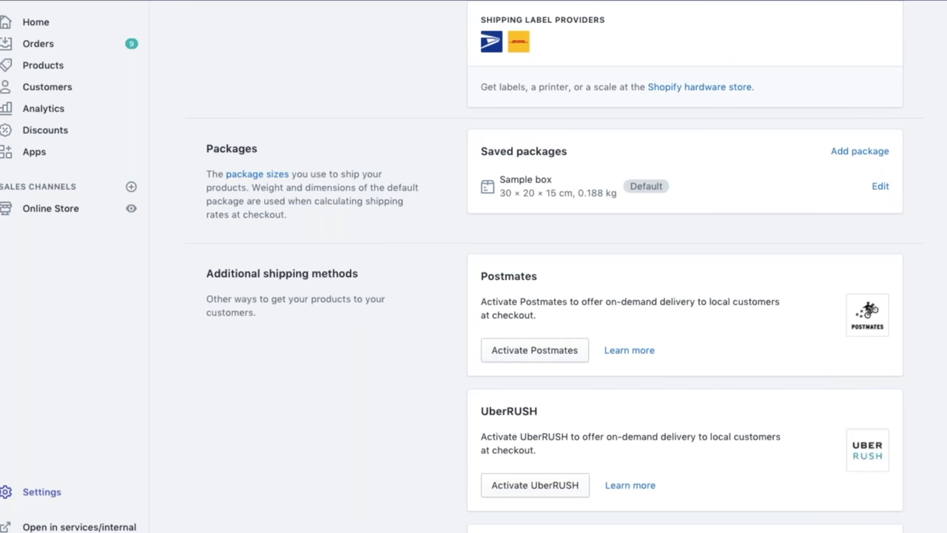
scroll(555, 266, "up", 10)
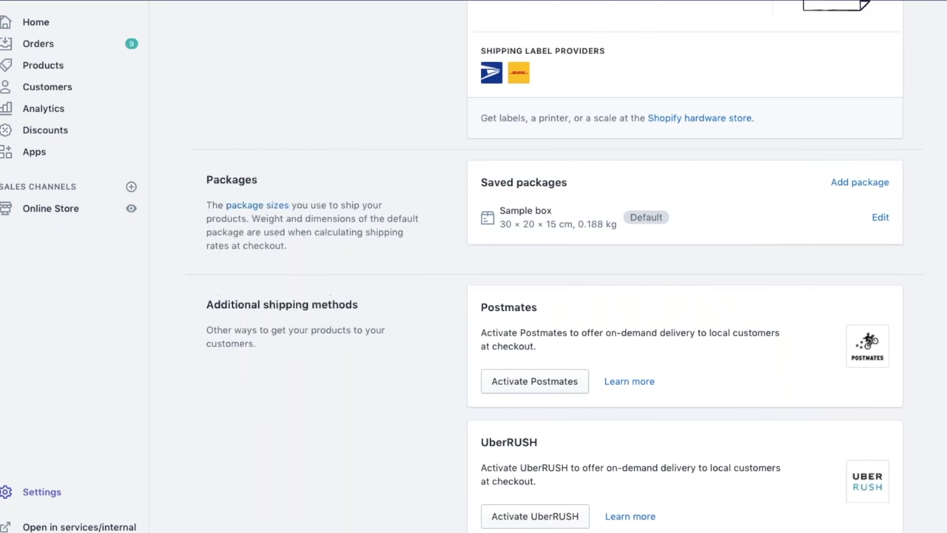
left_click(54, 46)
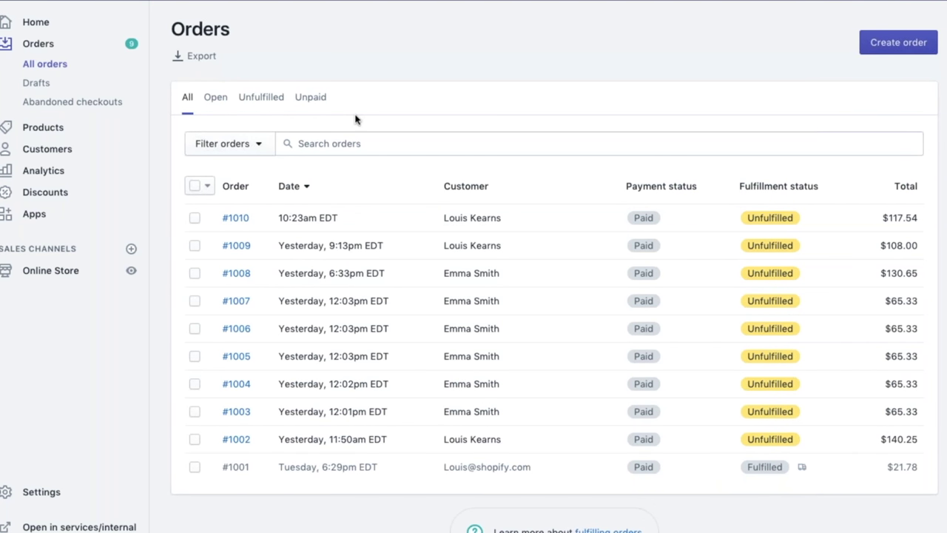
left_click(240, 221)
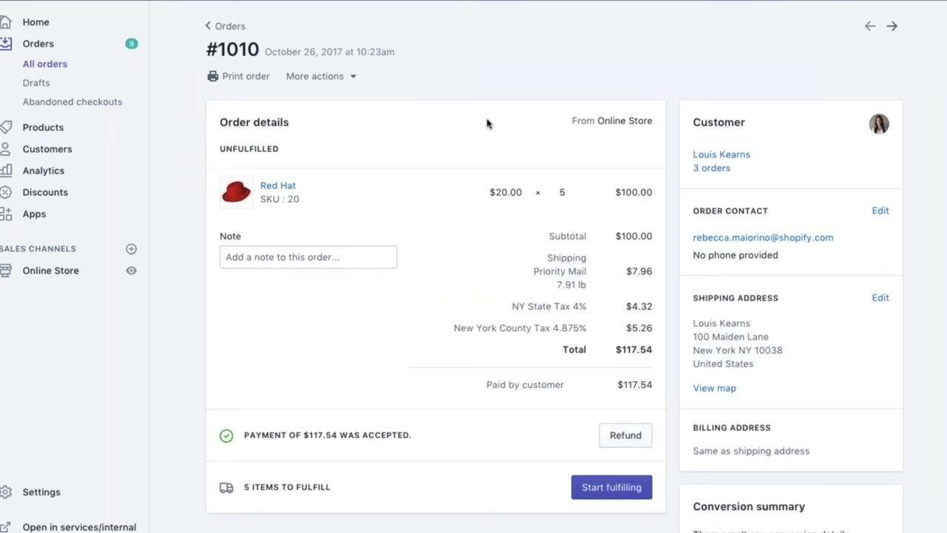
Review the order's items, shipping charge and shipping address, and start fulfilling the order
scroll(504, 148, "down", 1)
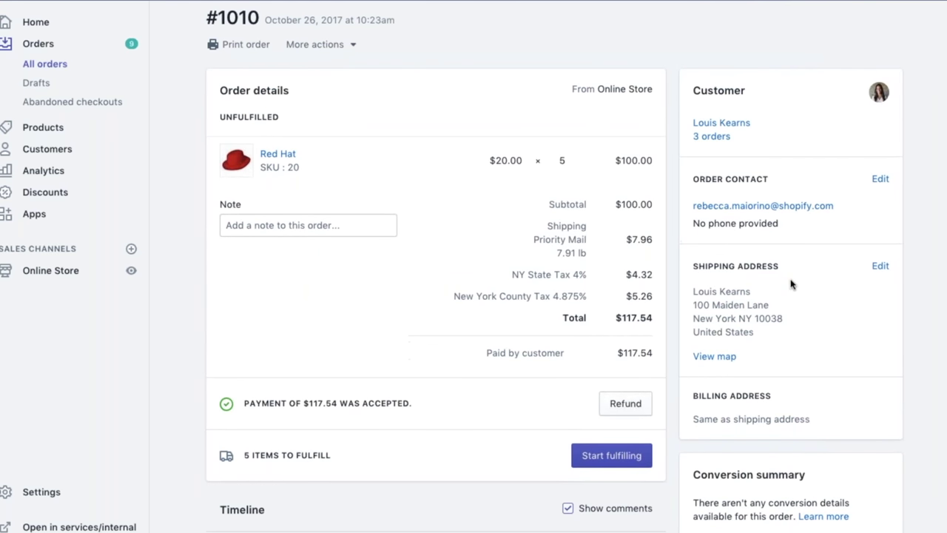
scroll(794, 363, "down", 1)
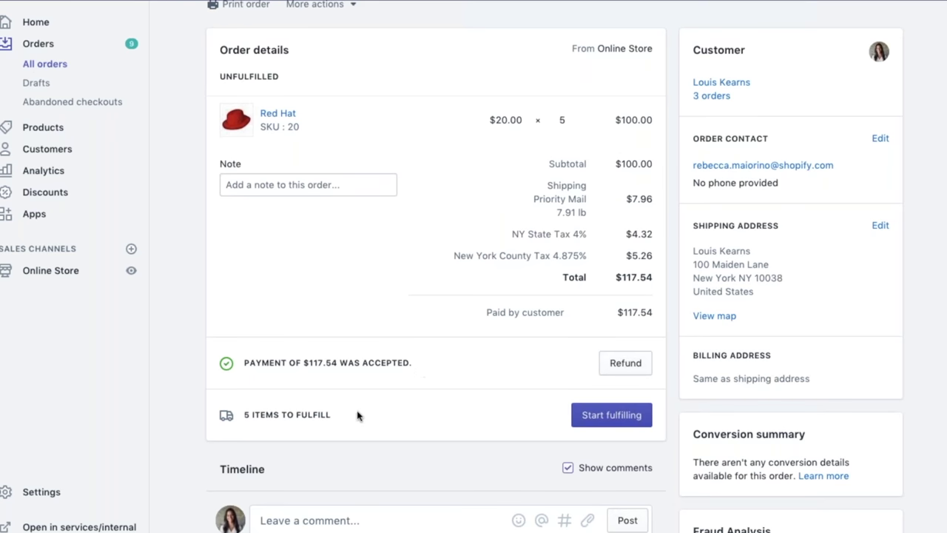
left_click(610, 417)
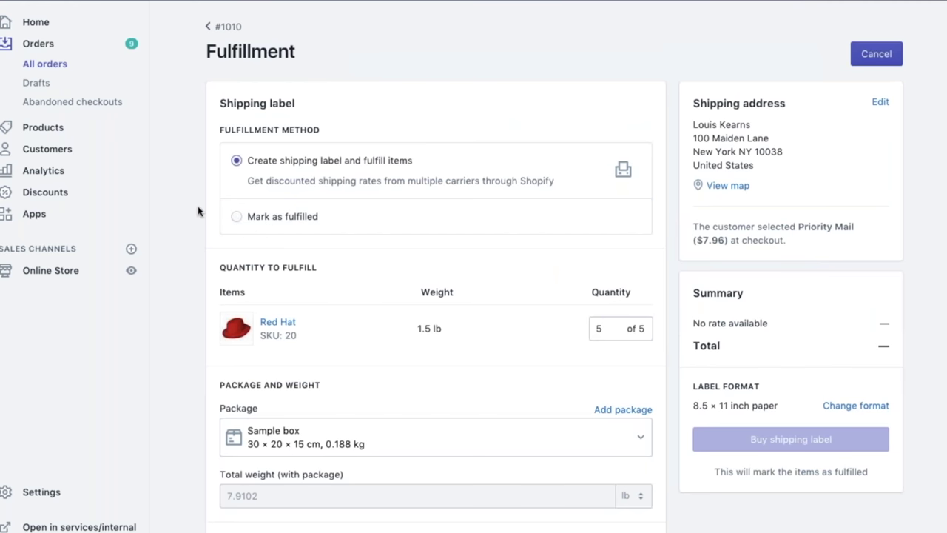
Check the saved packages available for the shipment, keep Sample box, and view the total weight and shipping service
scroll(198, 211, "down", 1)
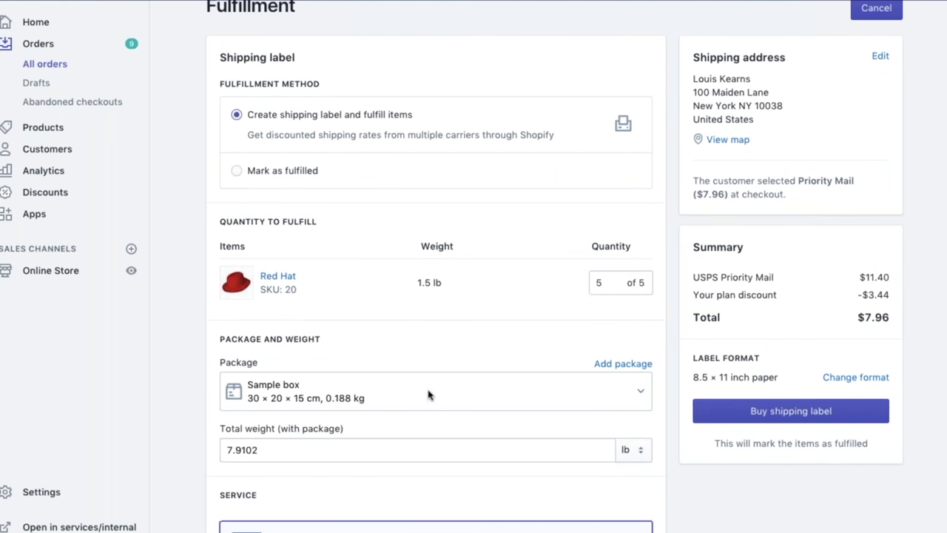
left_click(641, 390)
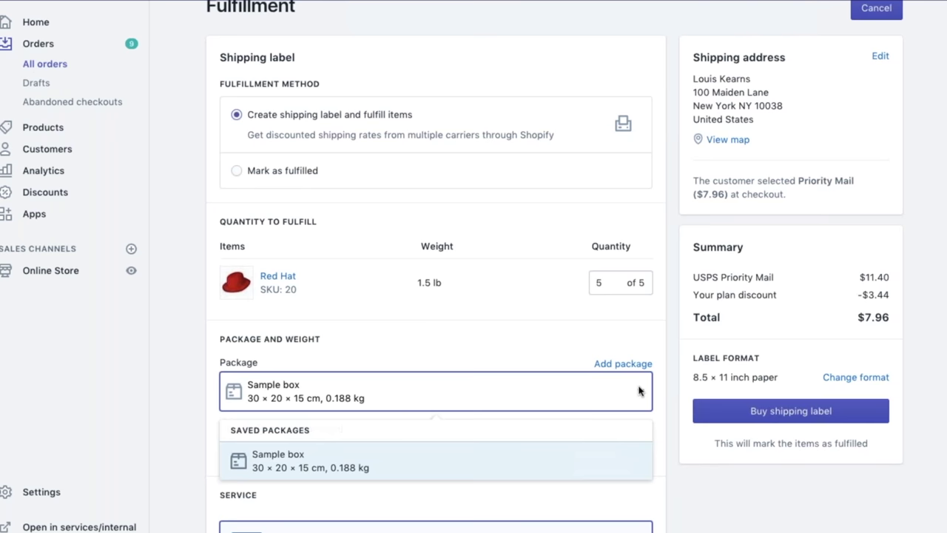
left_click(639, 391)
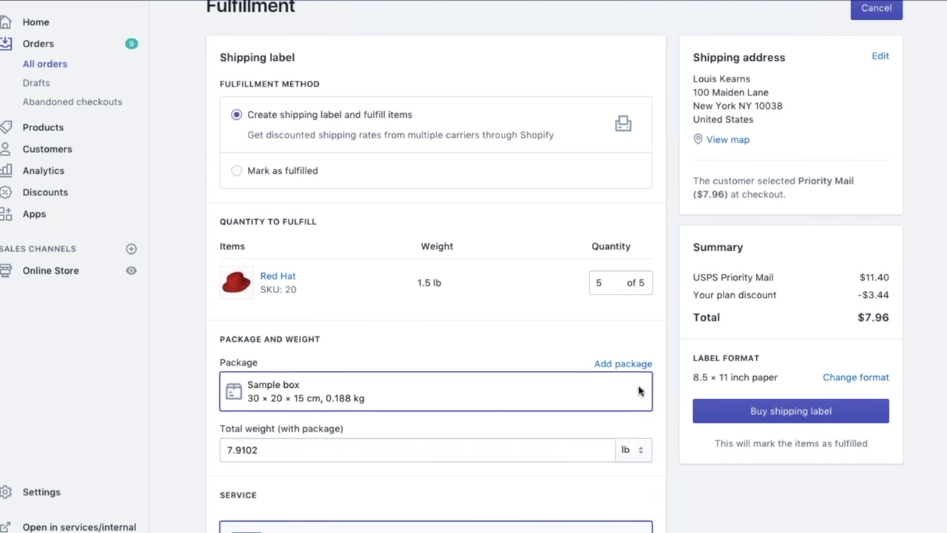
scroll(640, 391, "down", 1)
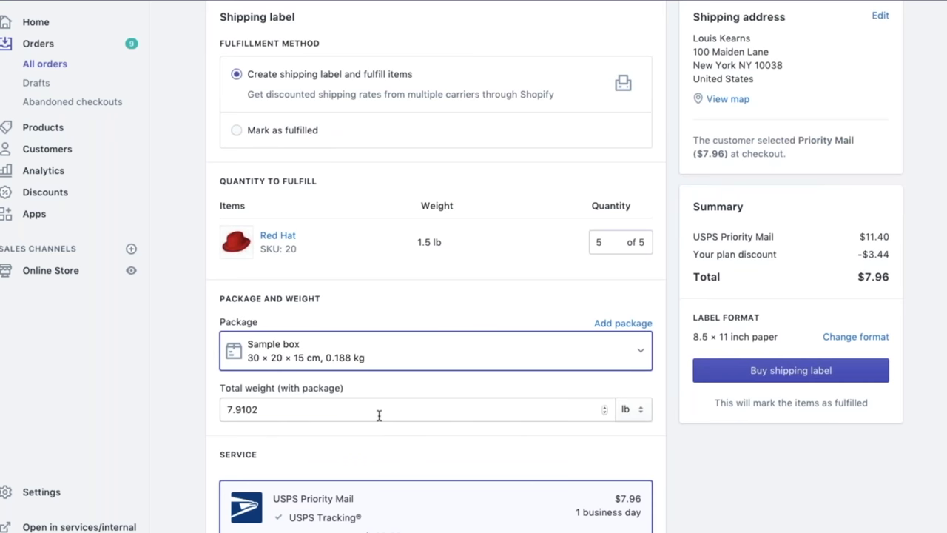
Compare the label's shipping services with the rates at checkout, and add Signature Confirmation to the USPS Priority Mail service
scroll(379, 415, "down", 4)
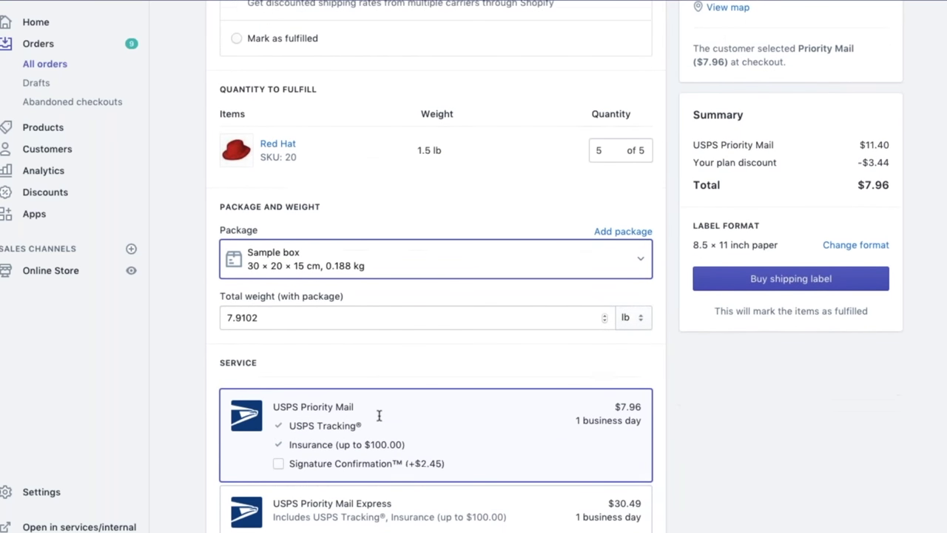
scroll(436, 296, "down", 1)
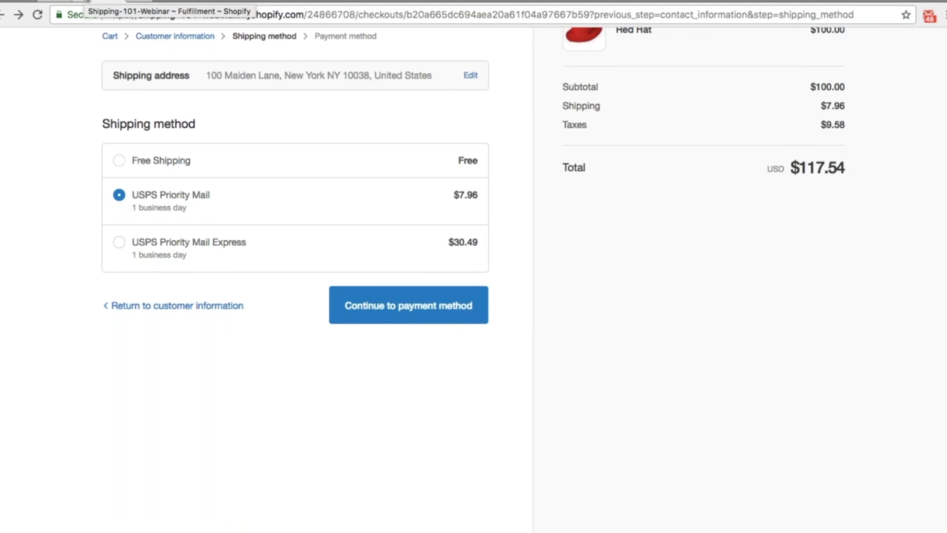
left_click(85, 3)
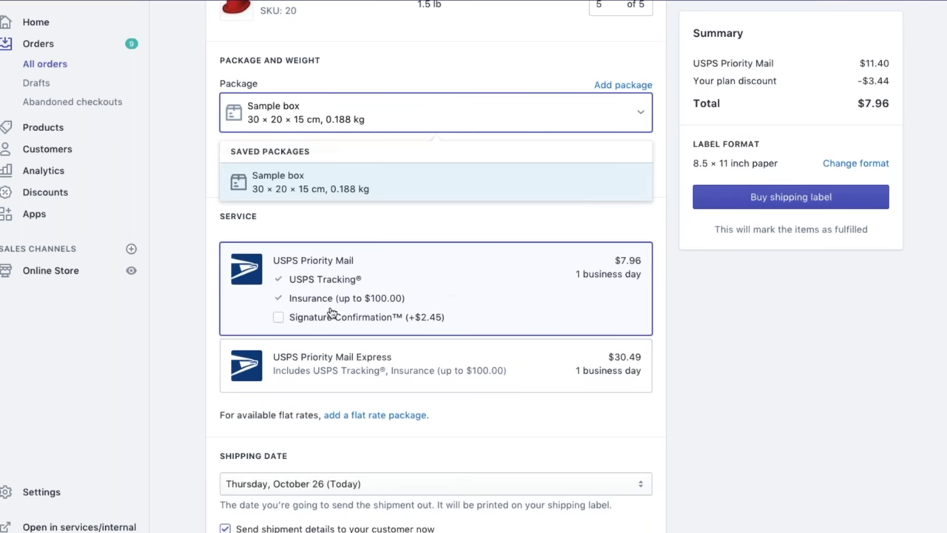
left_click(281, 318)
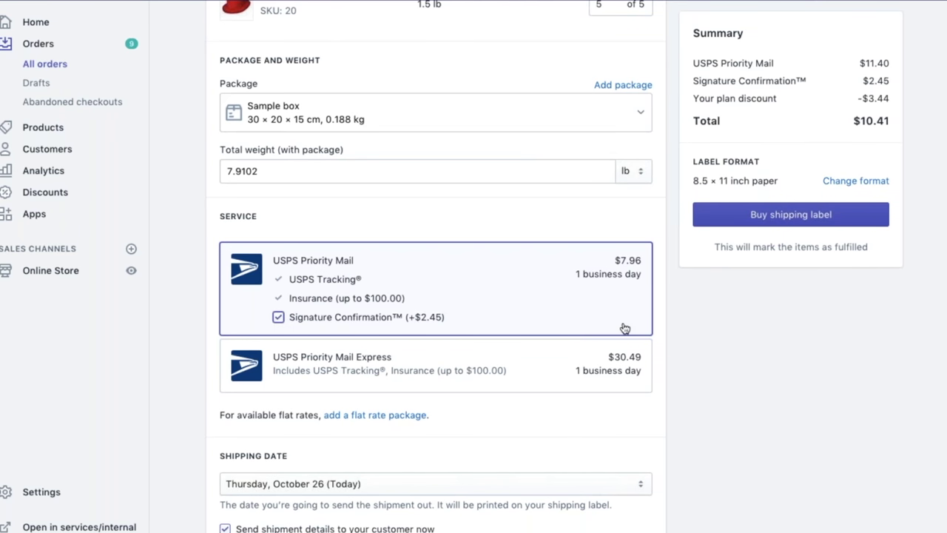
Check the available shipping dates for the label, and keep Thursday, October 26 (Today)
scroll(625, 329, "down", 1)
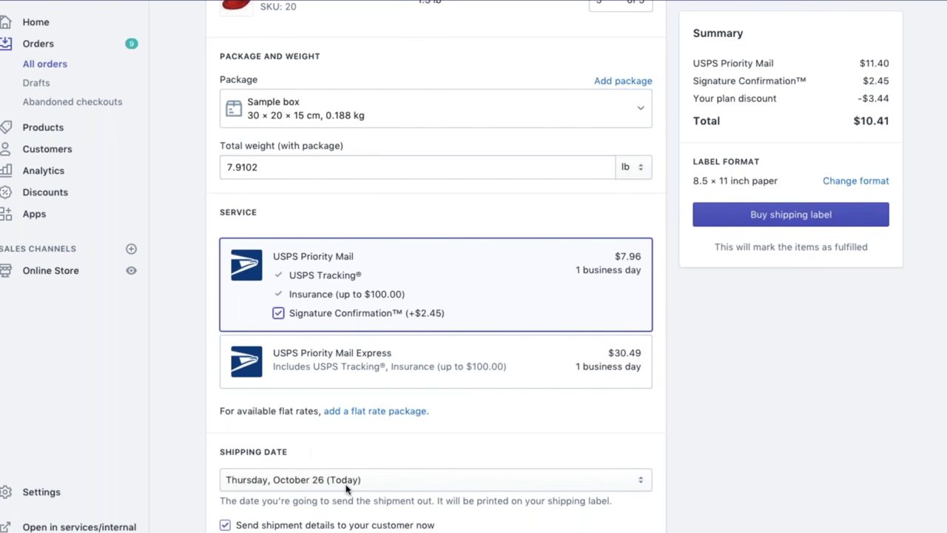
left_click(373, 481)
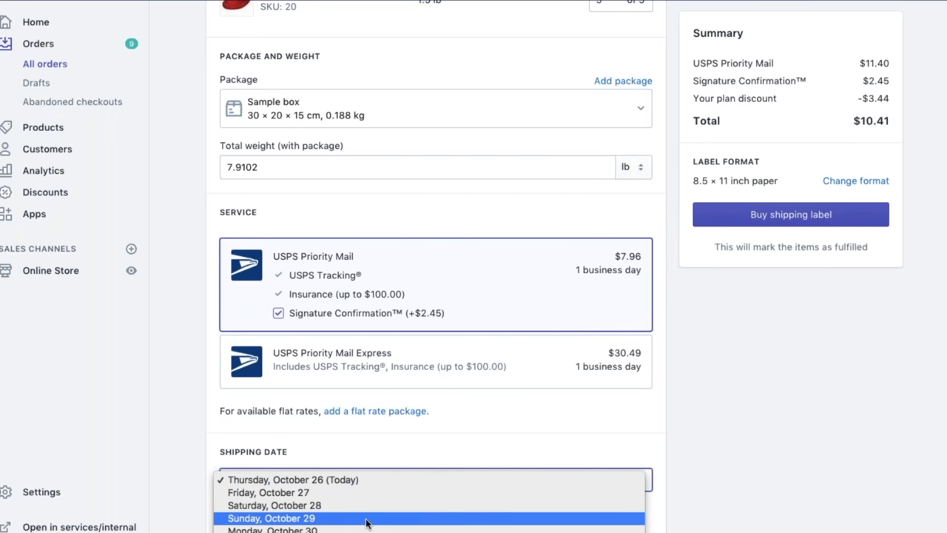
left_click(382, 446)
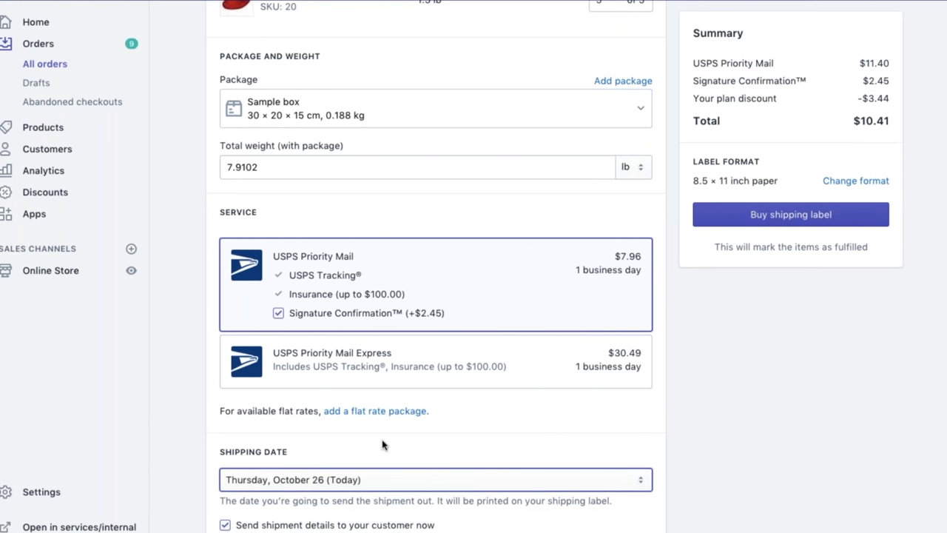
left_click(376, 477)
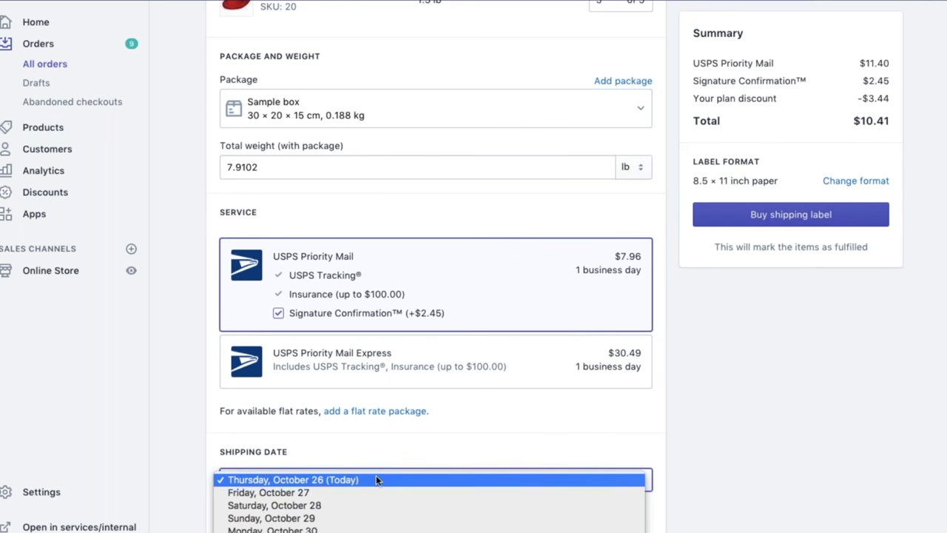
left_click(695, 433)
Review the label's cost summary with the plan discount and total, and buy the shipping label
scroll(696, 433, "up", 2)
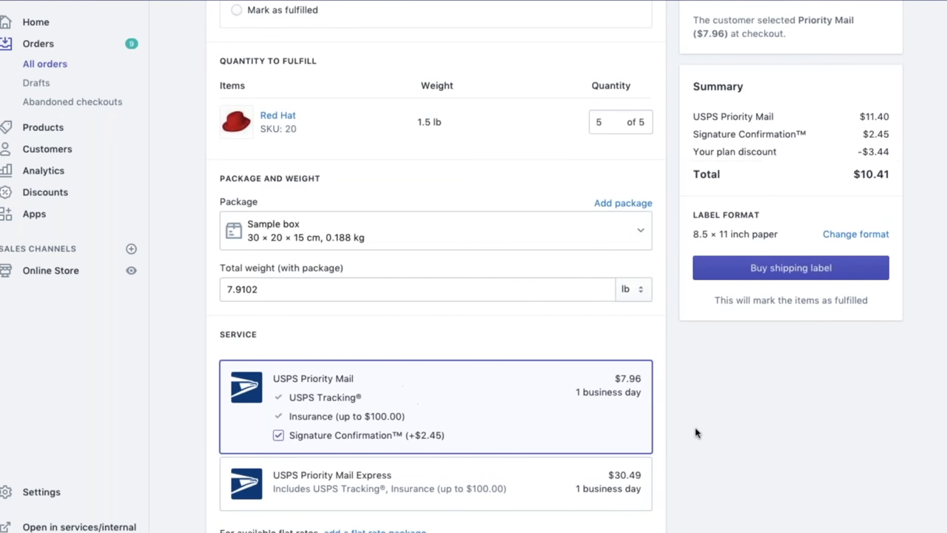
scroll(696, 433, "up", 2)
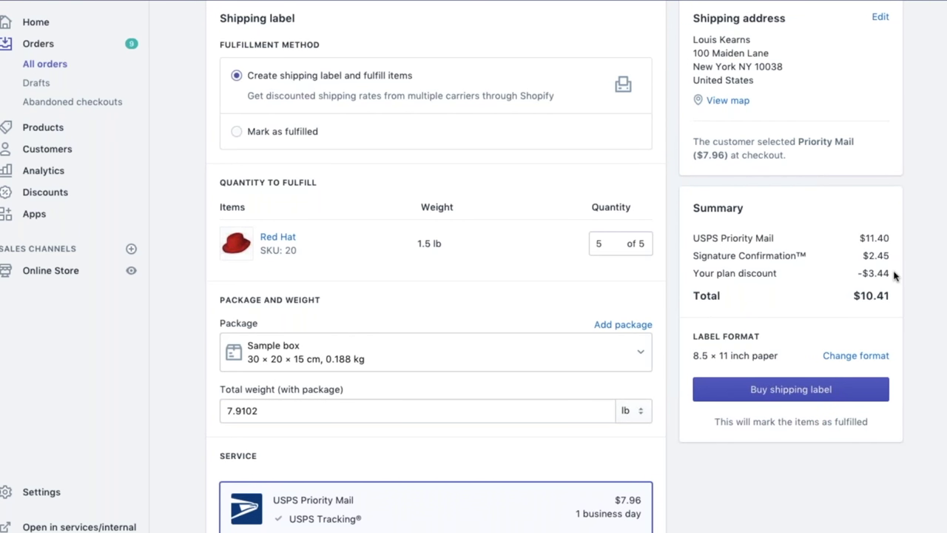
left_click_drag(892, 296, 851, 298)
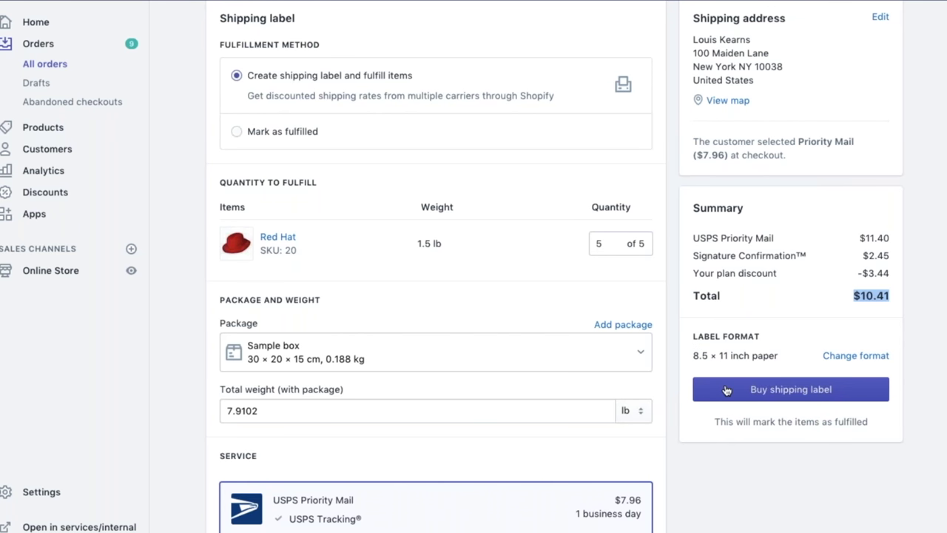
left_click(785, 390)
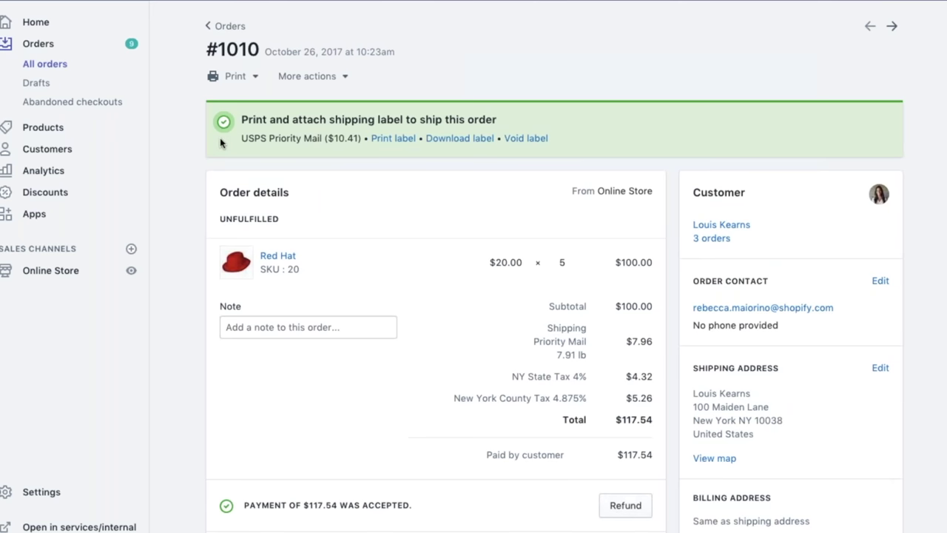
Preview the purchased shipping label for printing, cancel the print, and return to the order
left_click(386, 141)
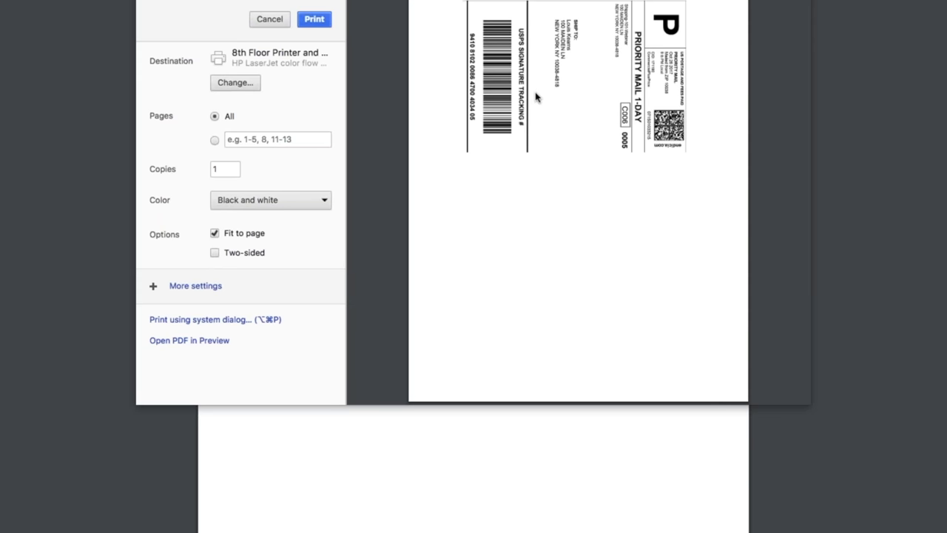
left_click(270, 20)
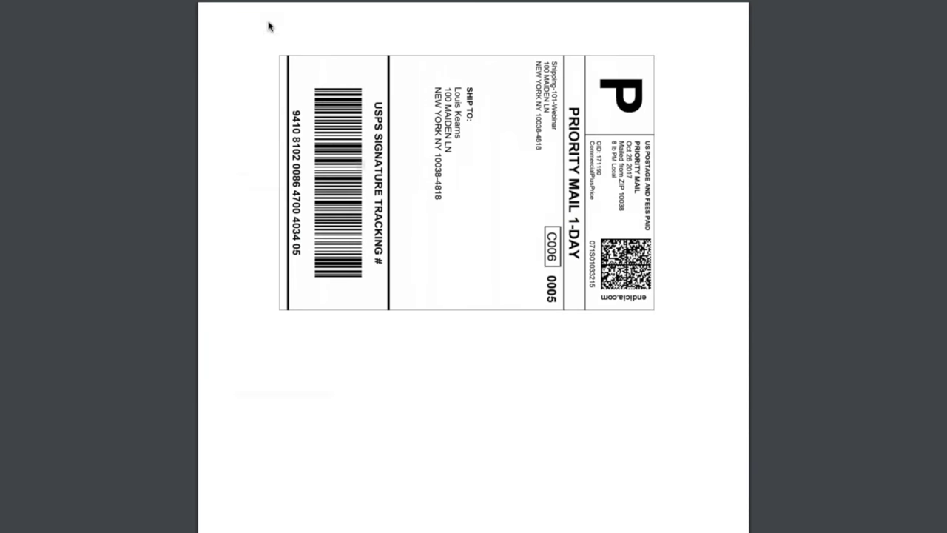
key("super+w")
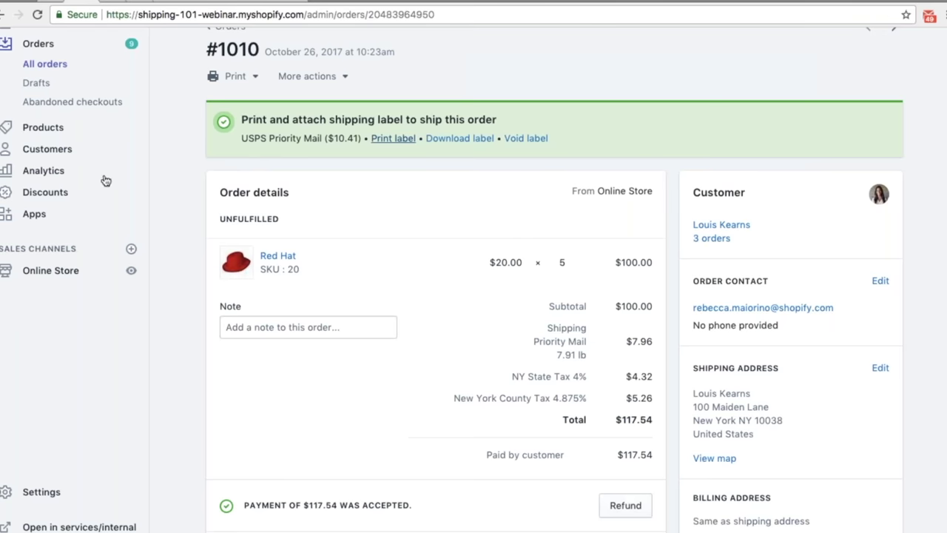
From the list of all orders, create shipping labels in bulk for the four most recent unfulfilled orders
left_click(47, 50)
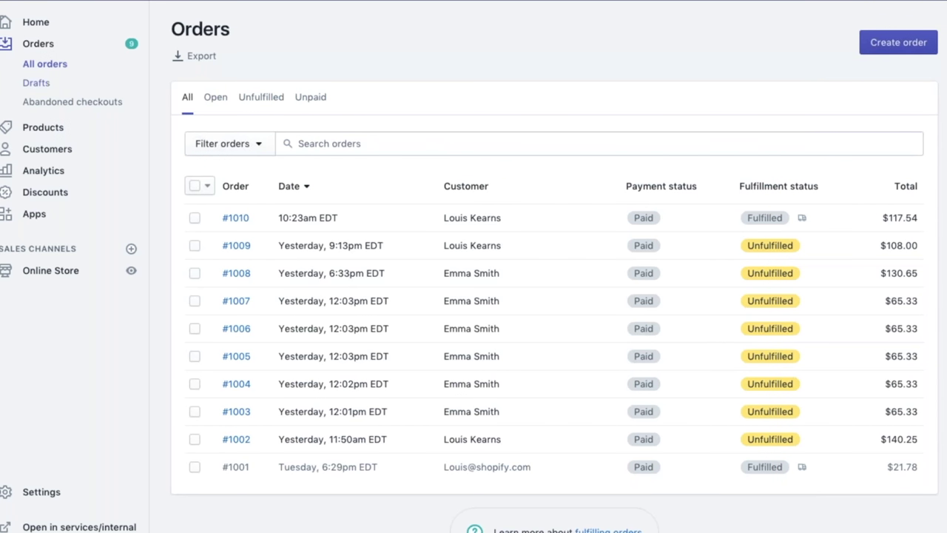
left_click(194, 251)
left_click(195, 273)
left_click(195, 301)
left_click(193, 329)
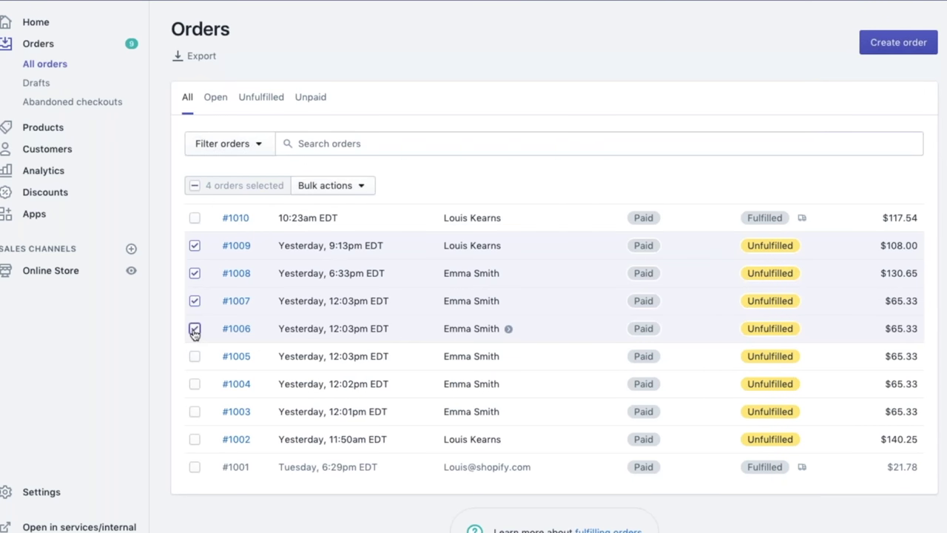
left_click(336, 189)
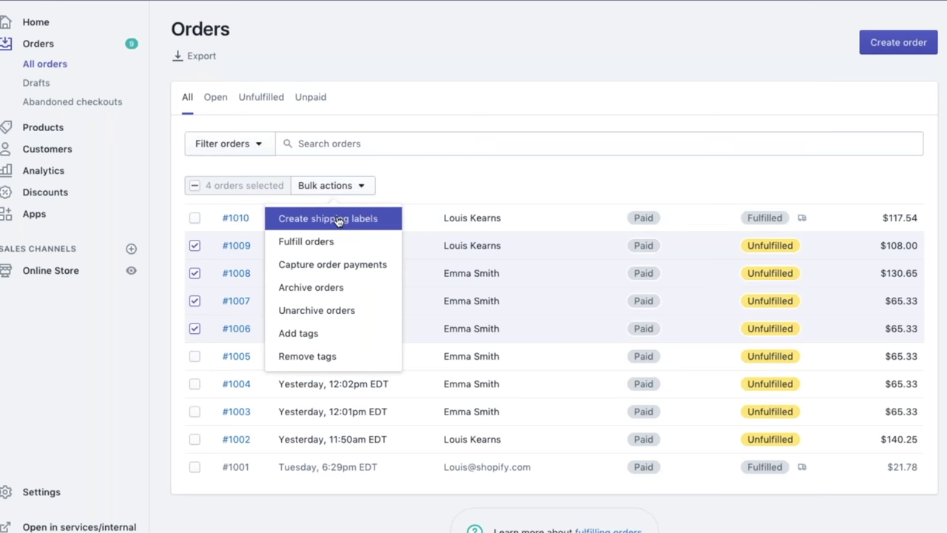
left_click(338, 220)
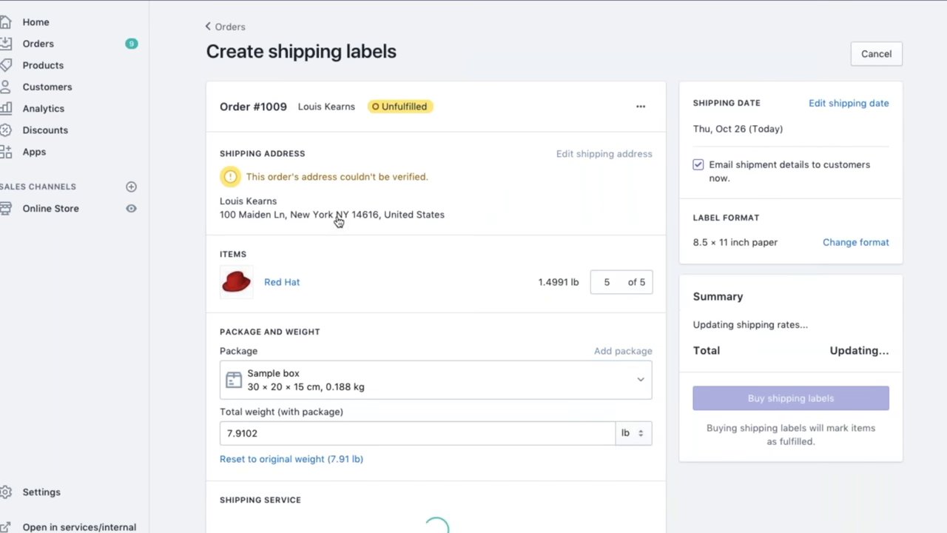
Review the address, package, weight and shipping service of the selected orders, keep Sample box, and buy the 4 shipping labels
scroll(339, 220, "down", 1)
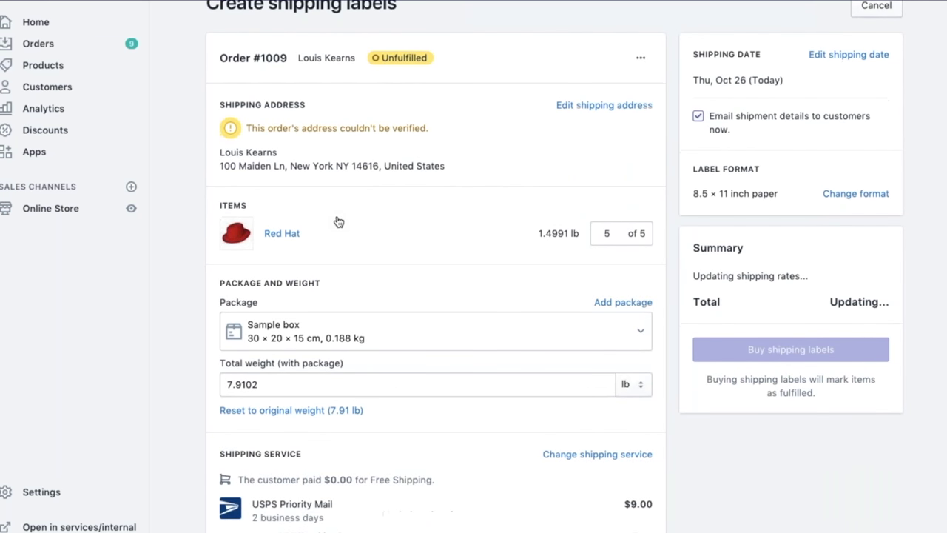
scroll(338, 221, "down", 5)
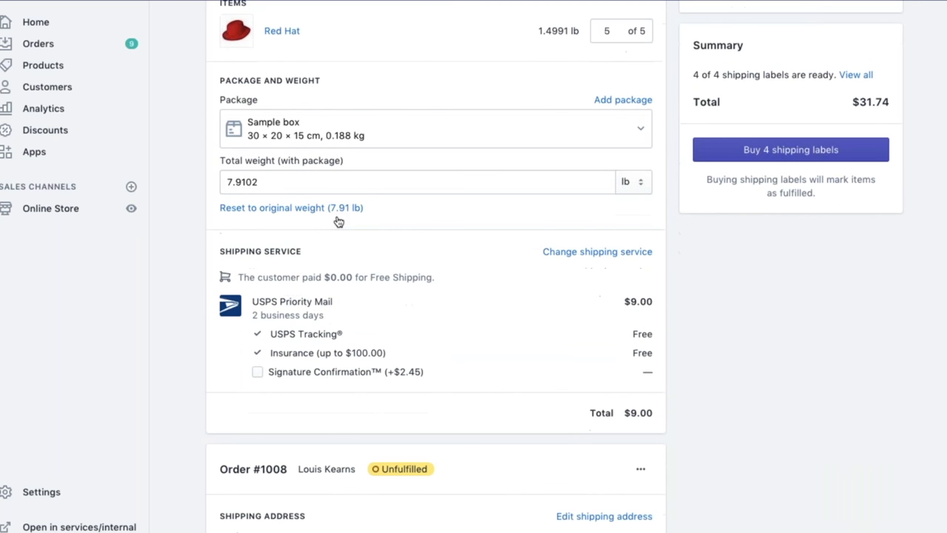
scroll(338, 221, "down", 10)
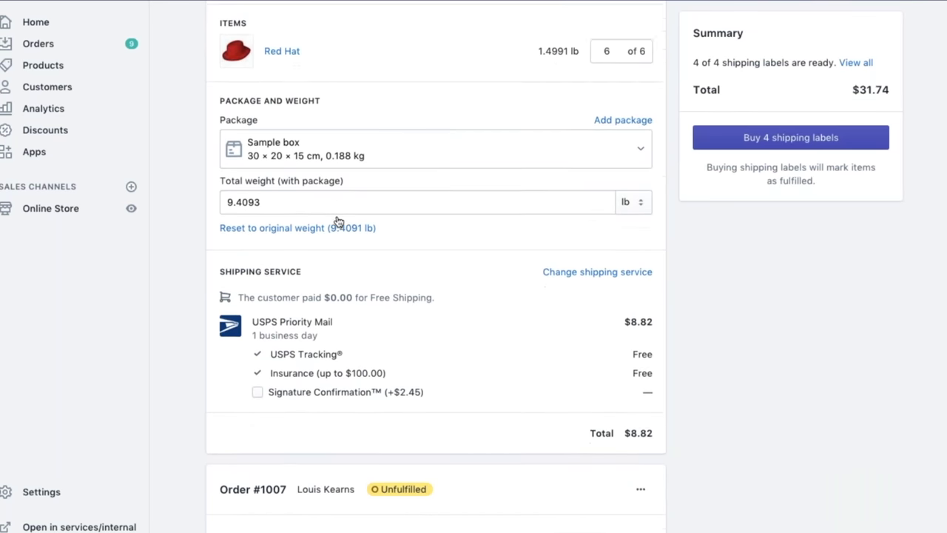
scroll(339, 221, "down", 3)
left_click(344, 329)
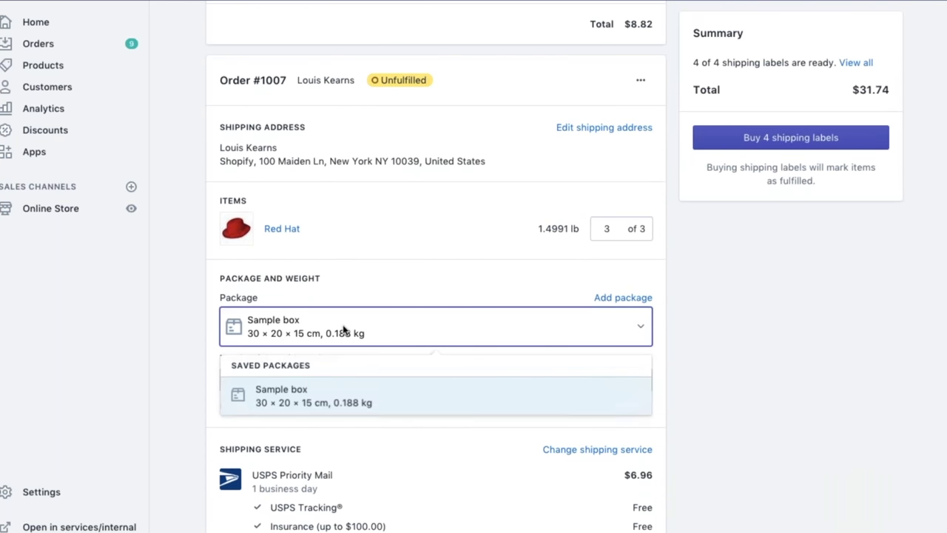
scroll(344, 329, "down", 5)
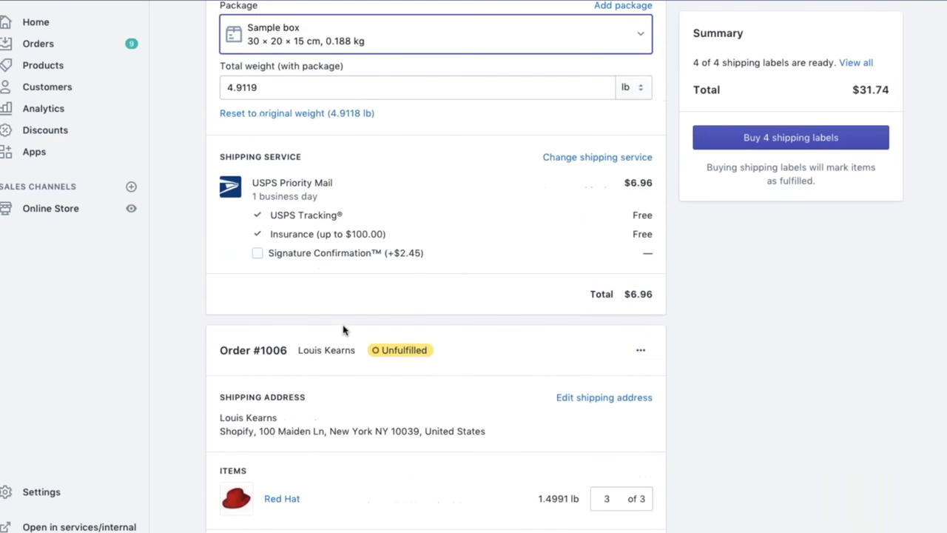
scroll(345, 331, "down", 3)
scroll(345, 331, "up", 10)
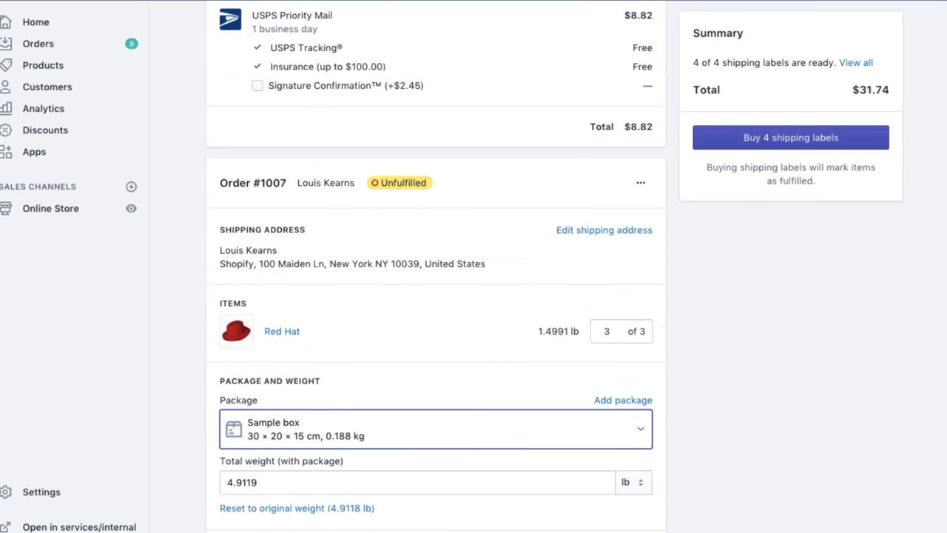
scroll(436, 296, "up", 15)
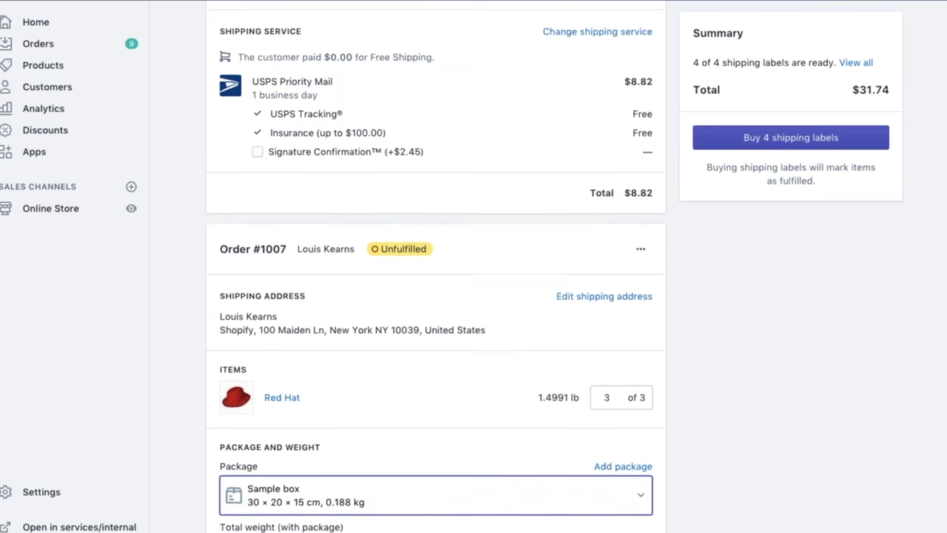
scroll(435, 296, "down", 3)
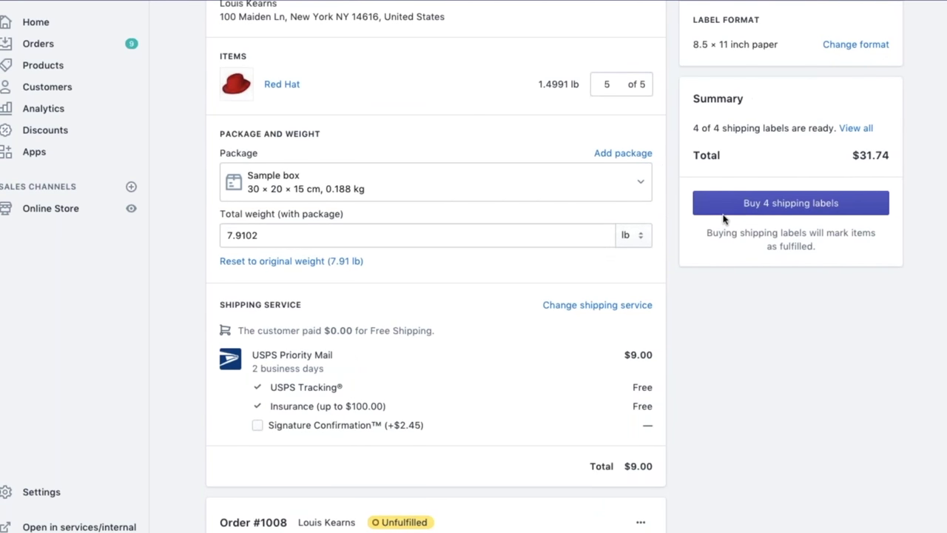
left_click(750, 211)
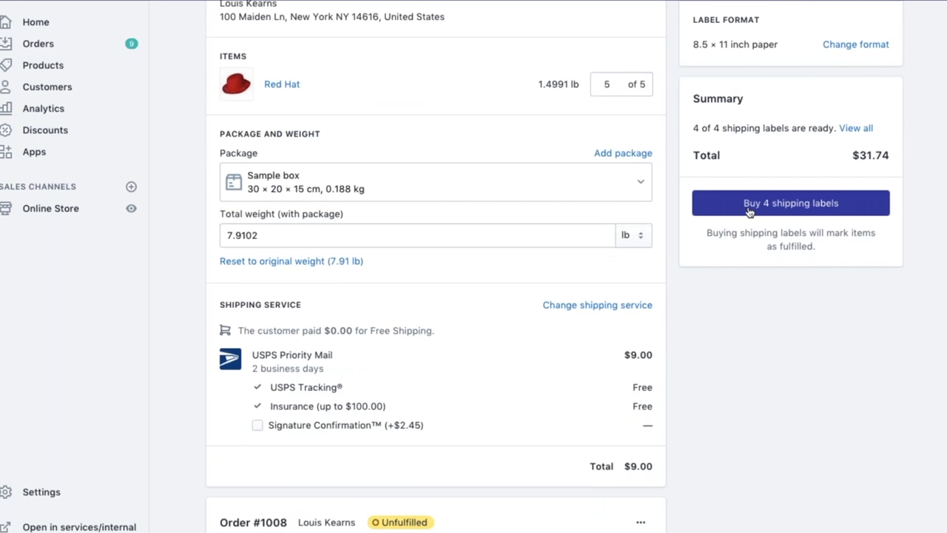